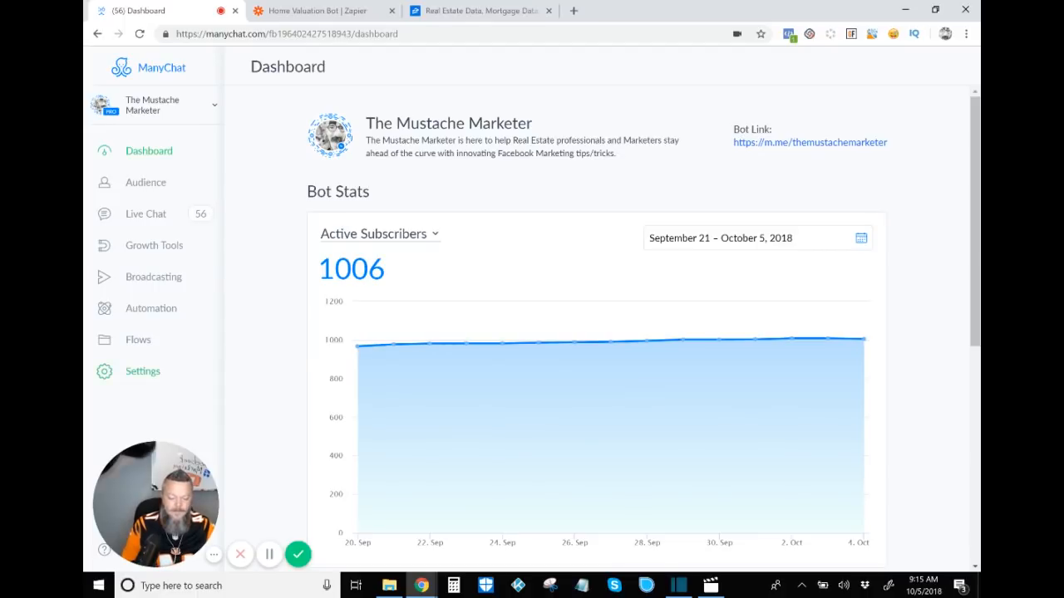
Step: Review the bot's custom user fields, then open the Home Valuation Q1 - Adderess flow in edit mode
left_click(142, 371)
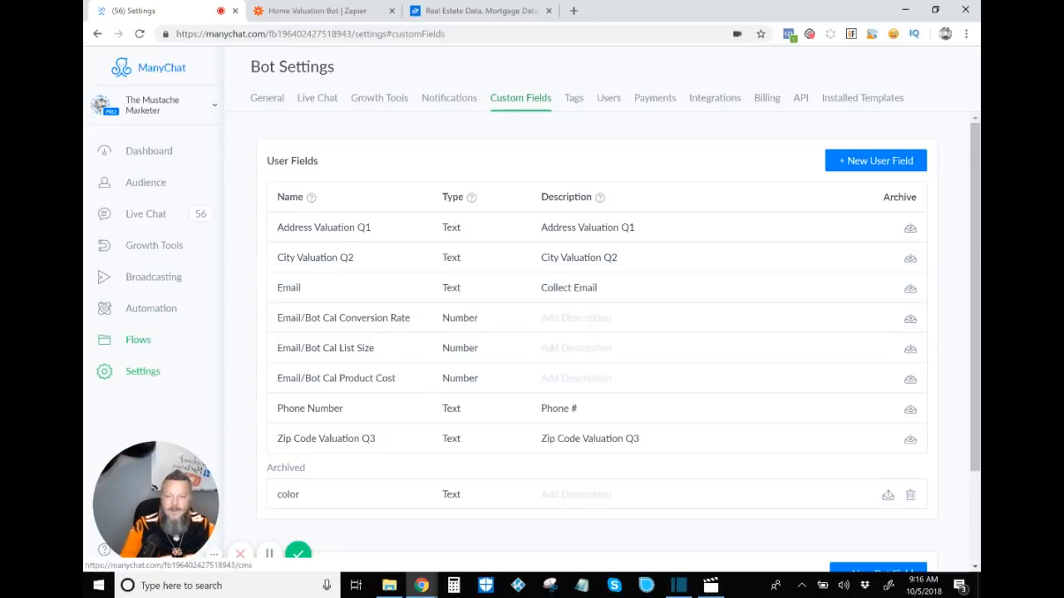
left_click(138, 340)
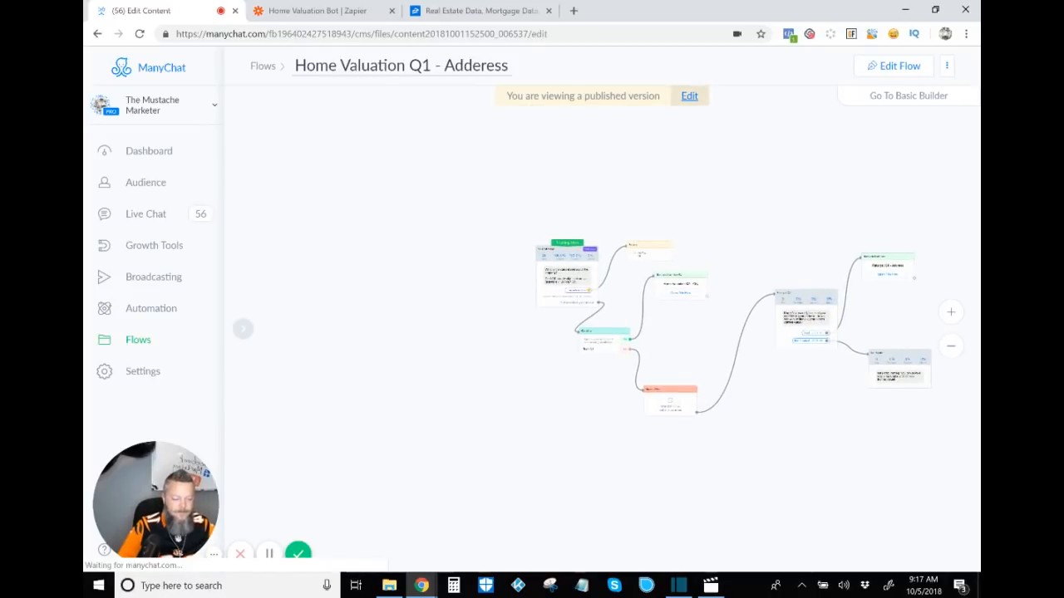
left_click(689, 96)
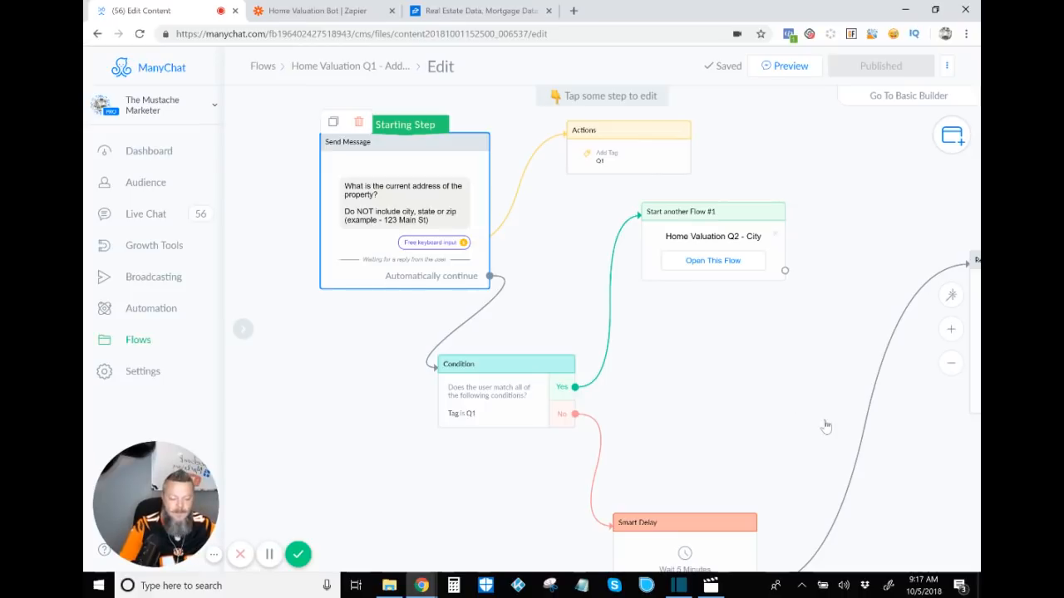
Step: Inspect the starting message's user input settings that save the reply to the Address Valuation Q1 custom field
left_click(454, 213)
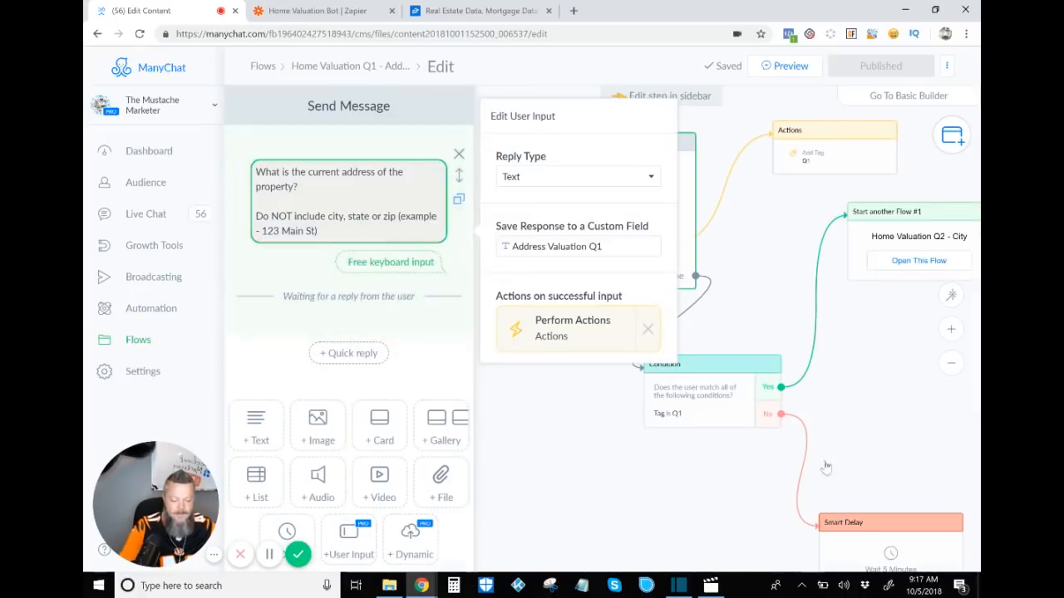
scroll(440, 359, "down", 2)
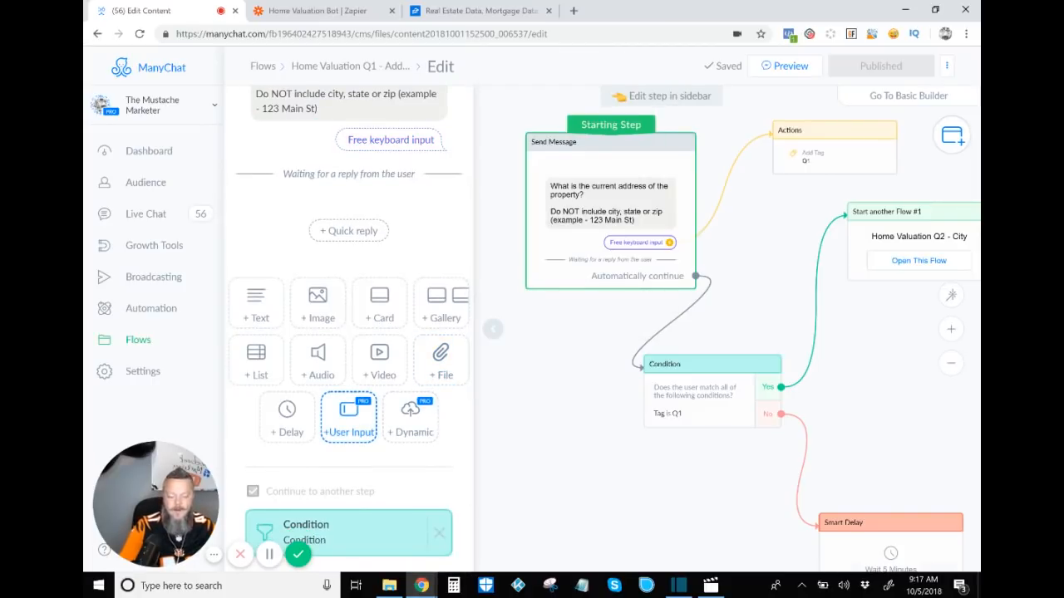
scroll(348, 416, "up", 2)
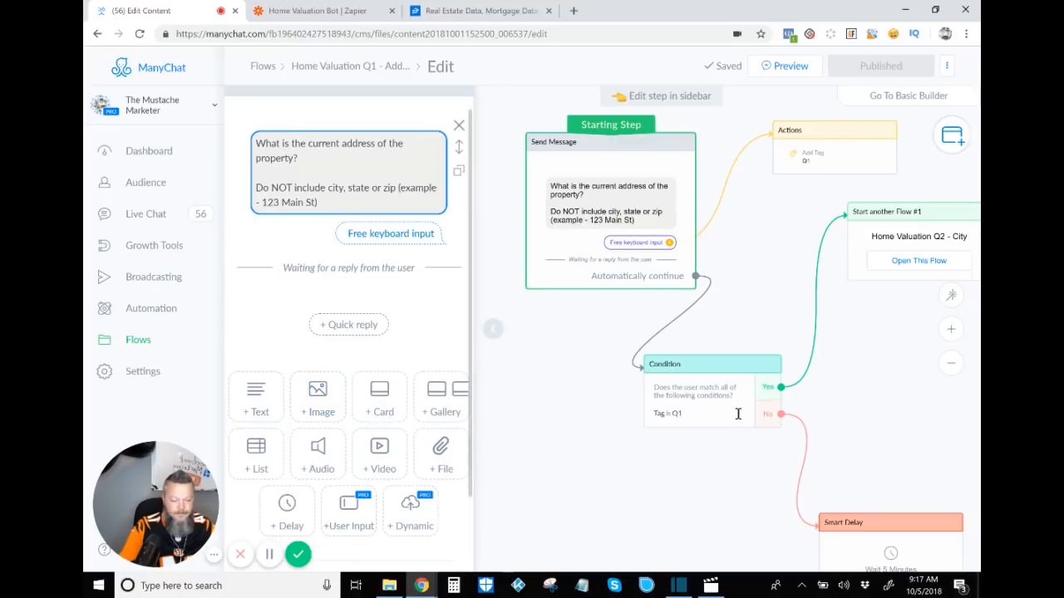
left_click(410, 206)
left_click(384, 235)
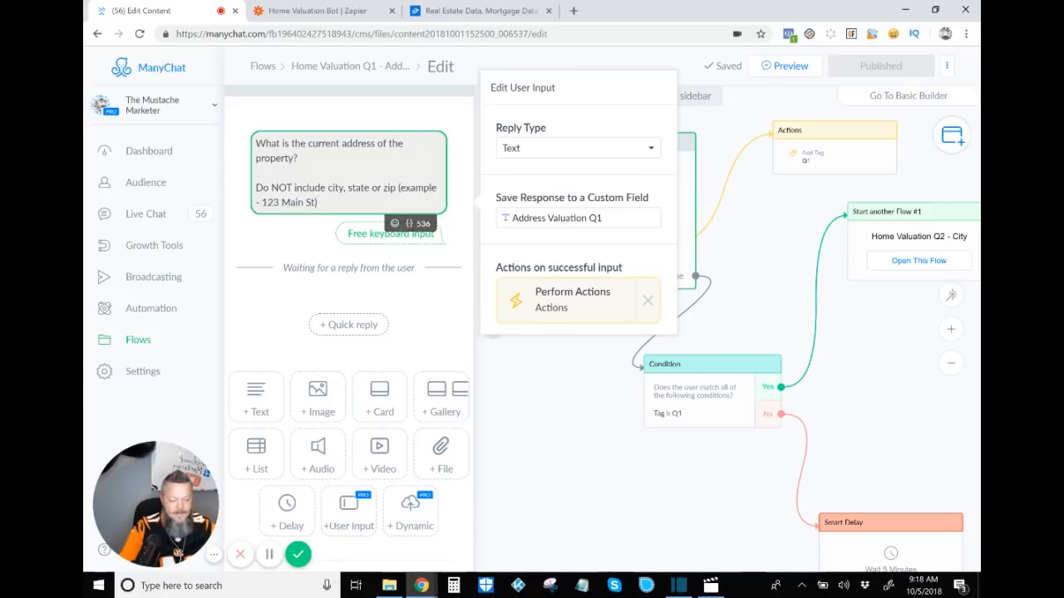
key("Escape")
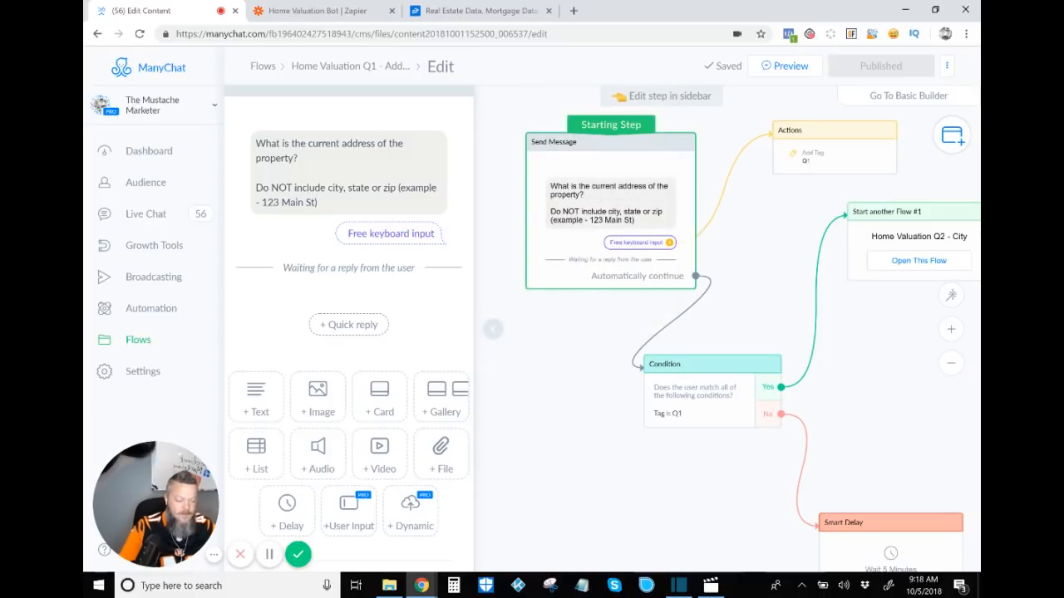
Step: Examine the Condition step that checks whether the user has the Q1 tag
left_click_drag(748, 307, 699, 303)
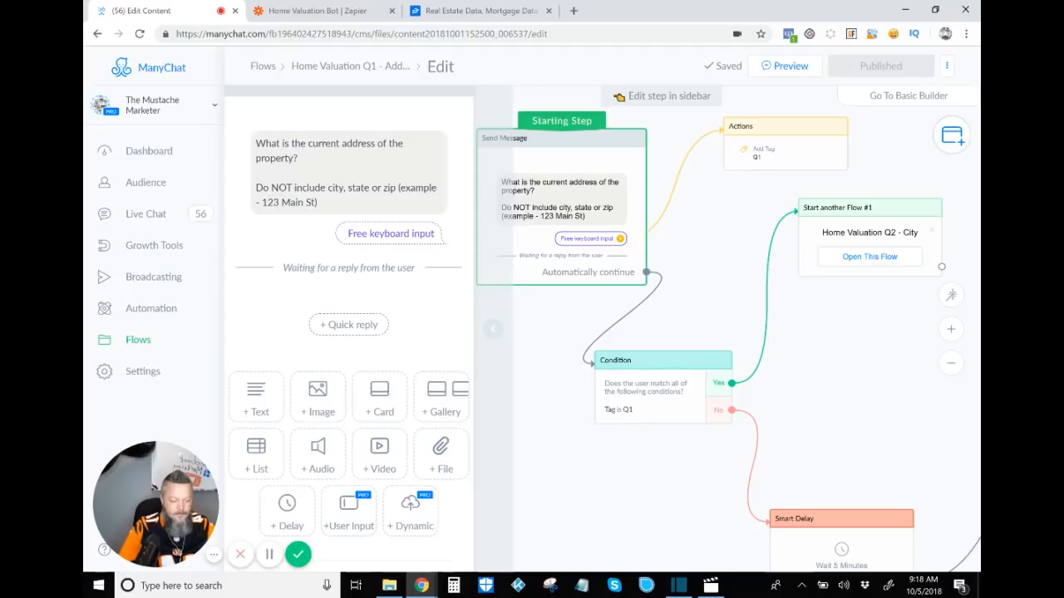
left_click(492, 329)
left_click_drag(515, 333, 309, 343)
left_click(578, 154)
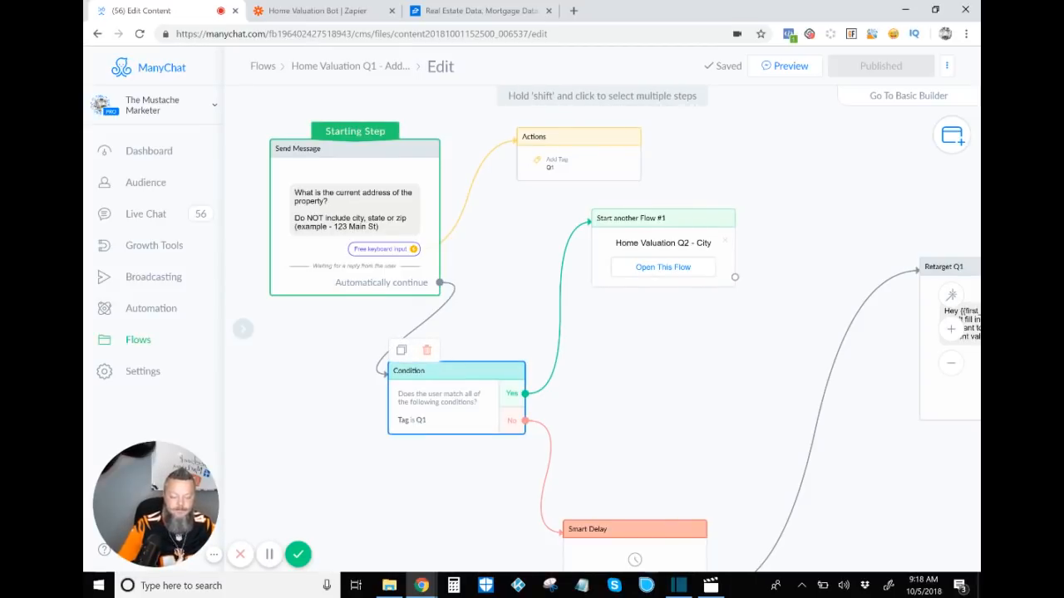
left_click(465, 399)
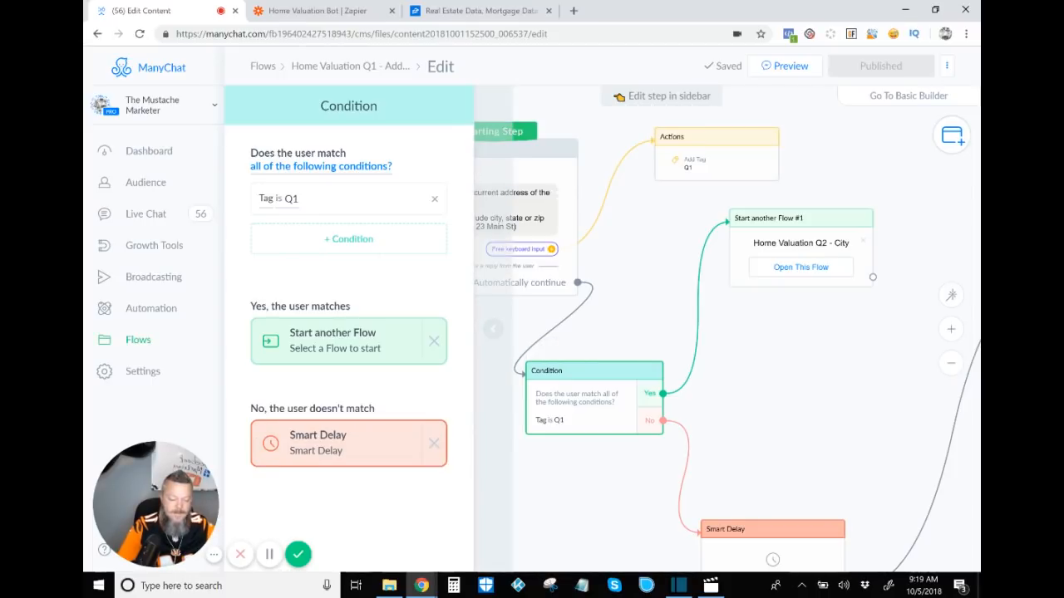
key("Escape")
Step: Follow the No branch through the Smart Delay and inspect the Retarget Q1 message with its Yes and No Thanks replies
left_click_drag(832, 466, 646, 306)
left_click(587, 399)
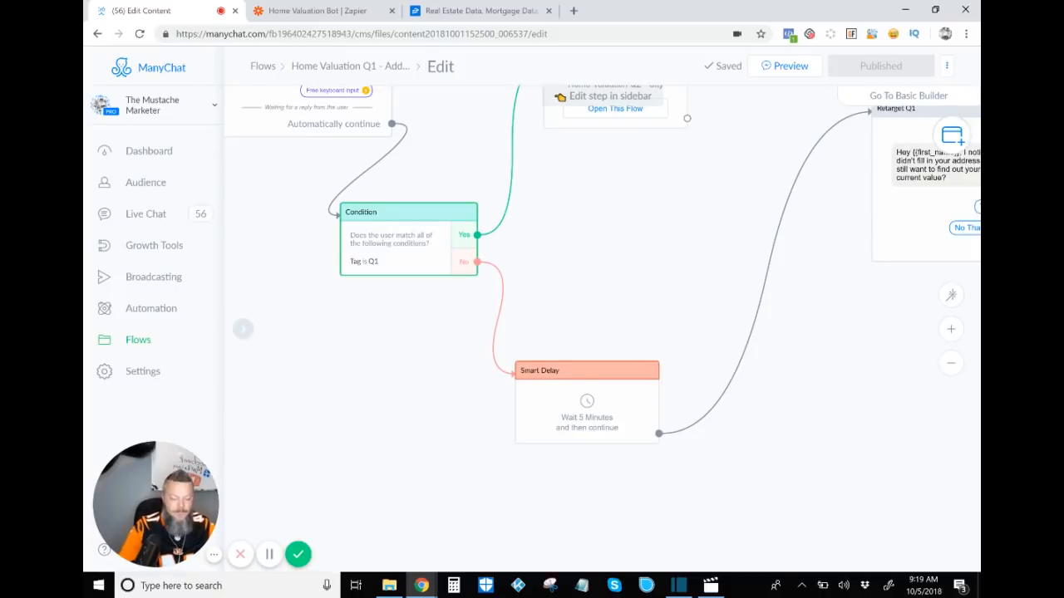
scroll(686, 287, "down", 3)
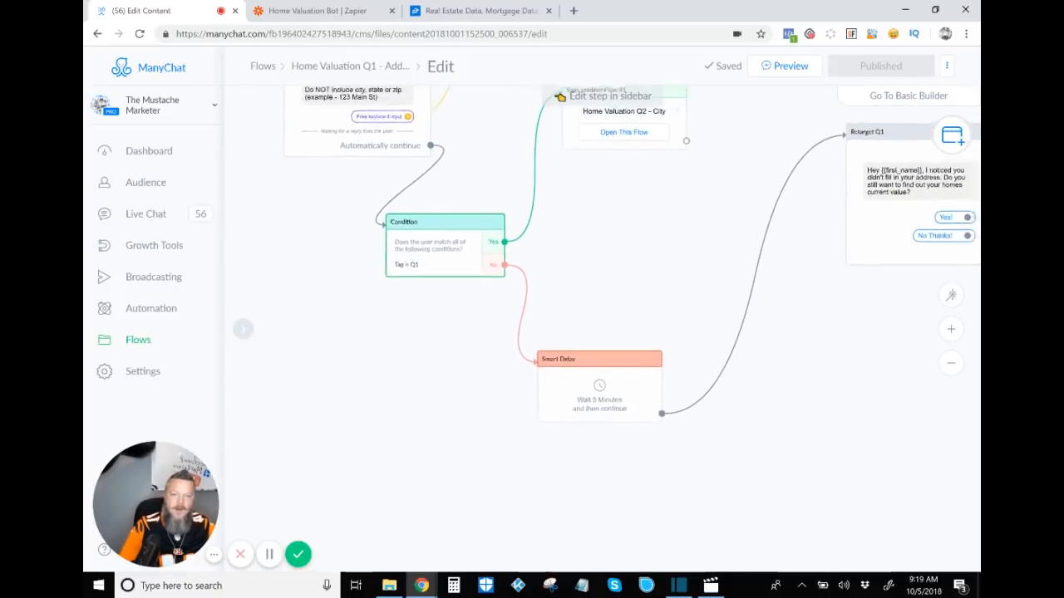
left_click_drag(685, 288, 639, 367)
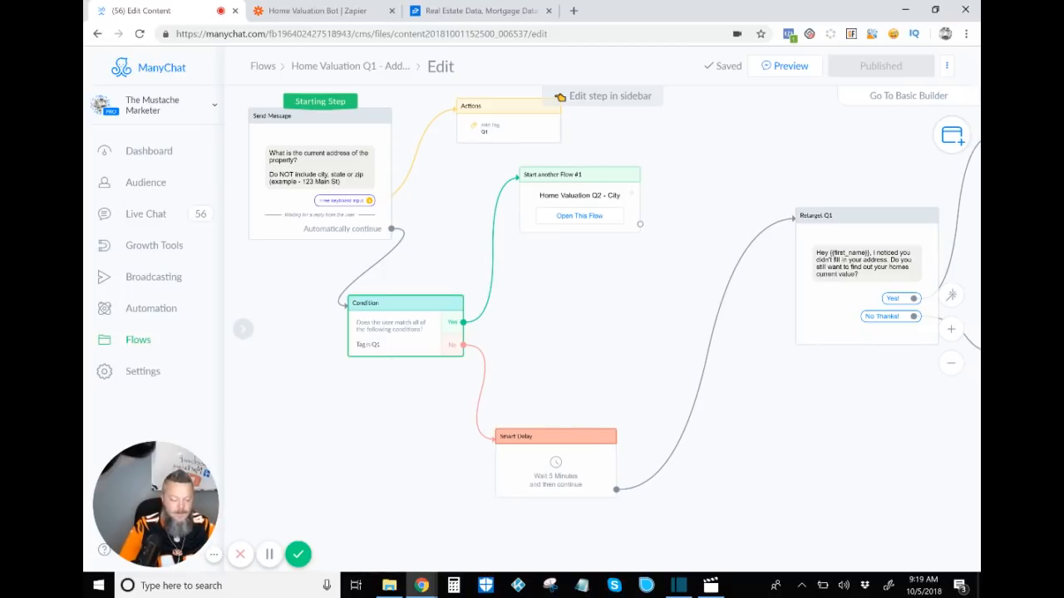
left_click_drag(598, 383, 439, 271)
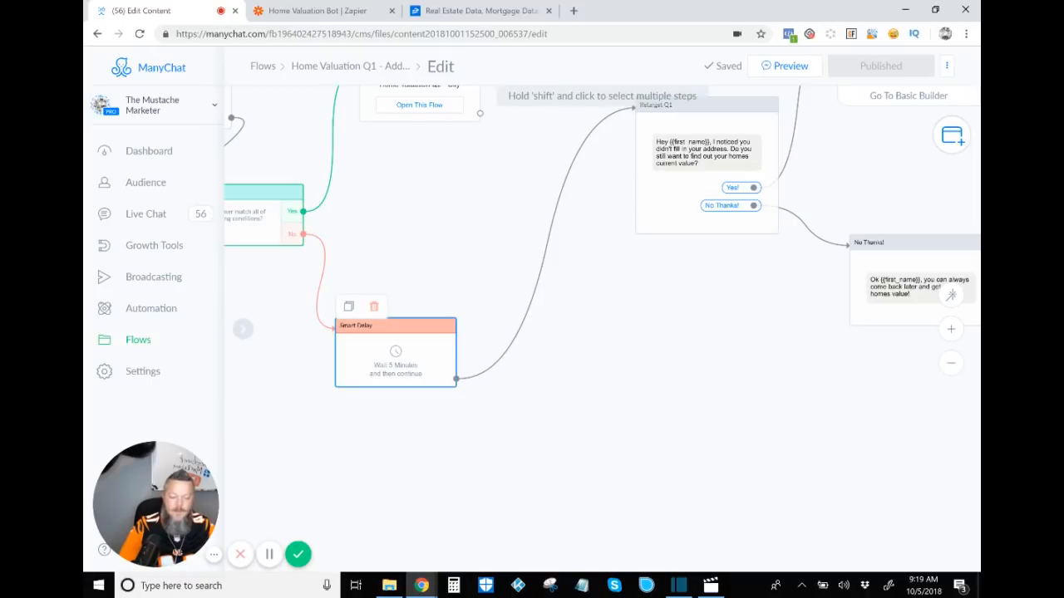
left_click_drag(561, 253, 461, 363)
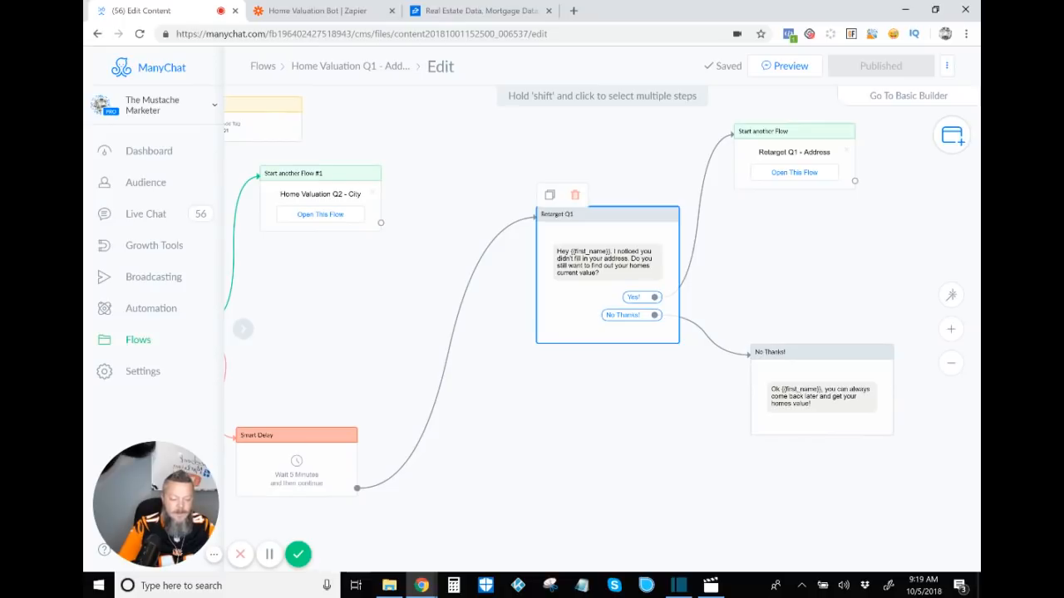
left_click(609, 264)
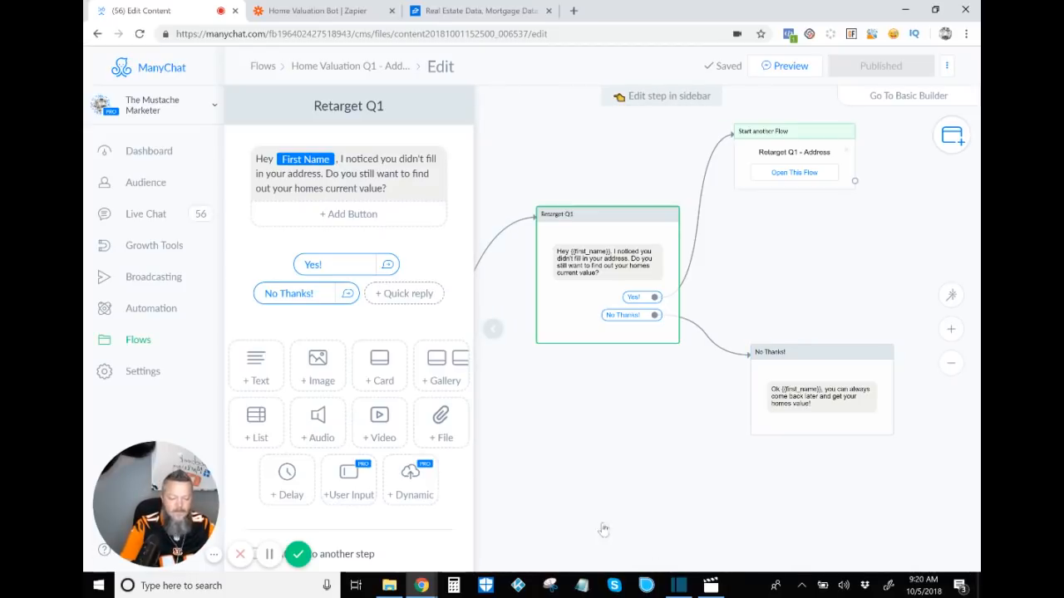
left_click(493, 329)
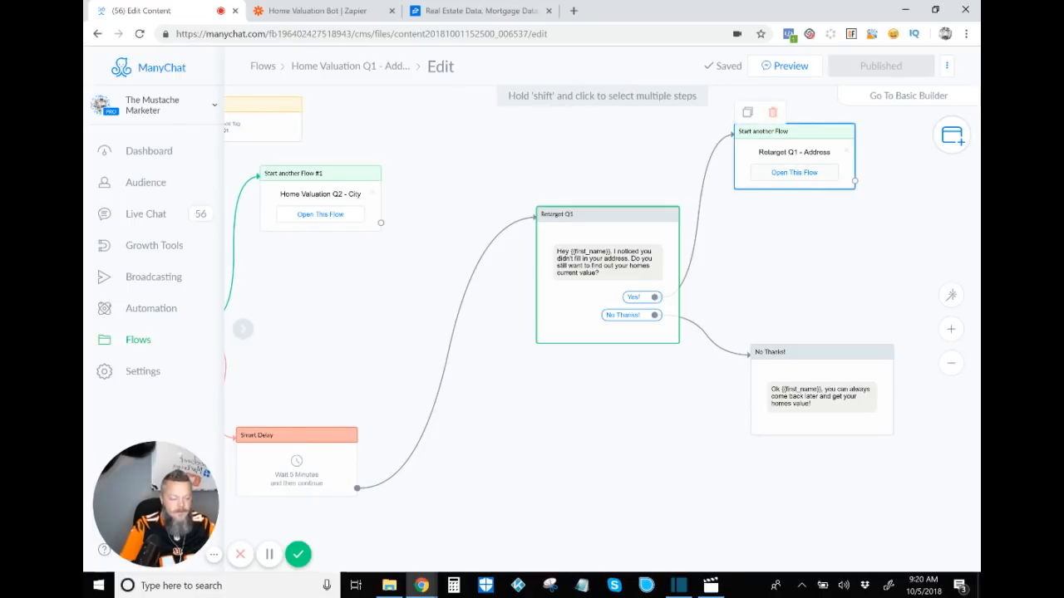
Step: Open the linked Retarget Q1 - Address flow and view its steps
left_click(794, 172)
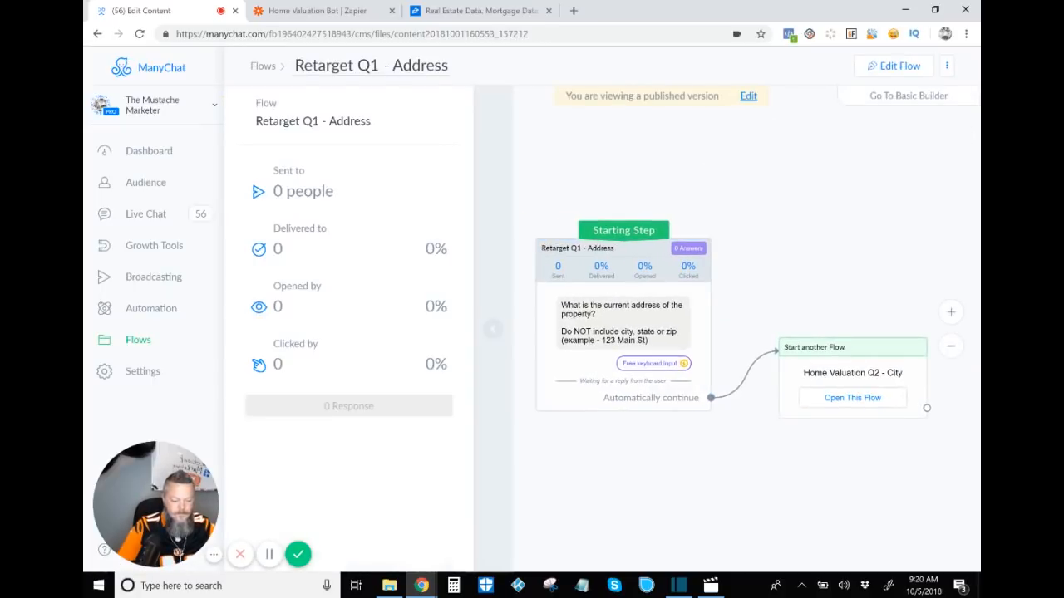
left_click(493, 329)
left_click_drag(648, 465, 454, 388)
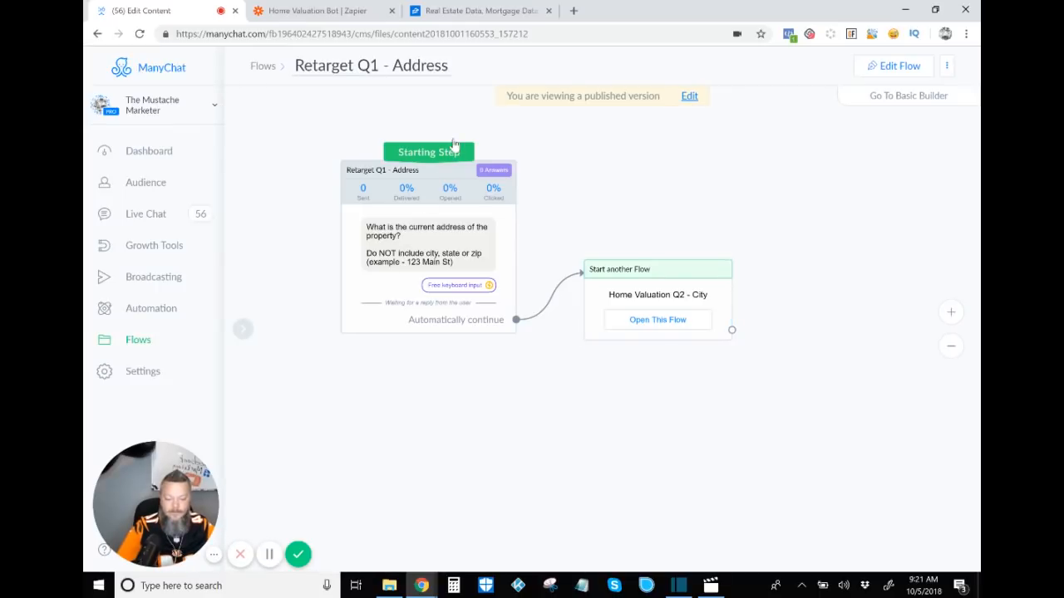
Step: Return to the flow list, reopen Home Valuation Q1 - Adderess, and follow its link into the Home Valuation Q2 - City flow
key("alt+Left")
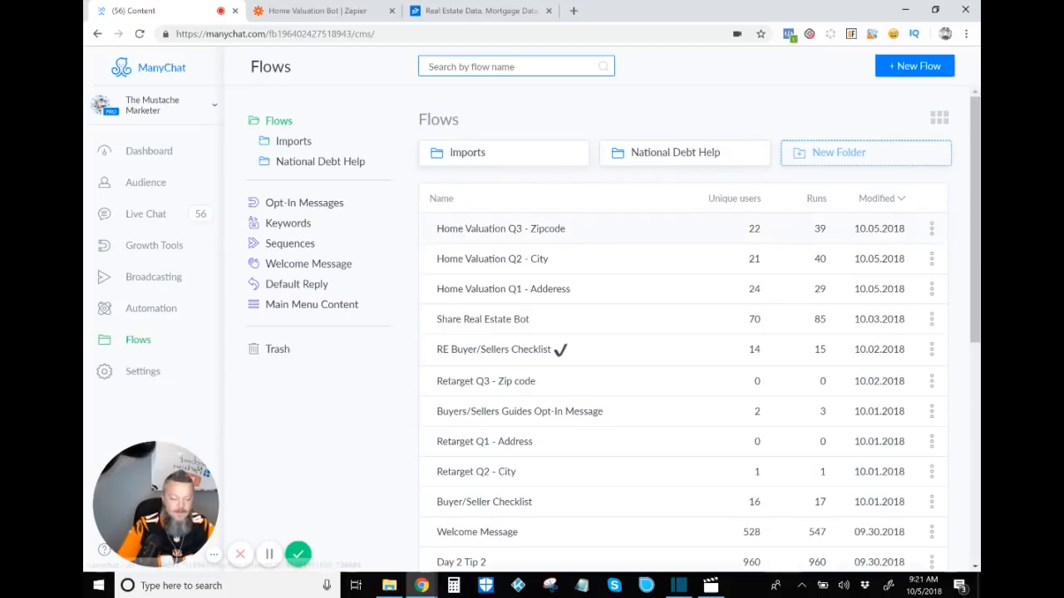
left_click(504, 289)
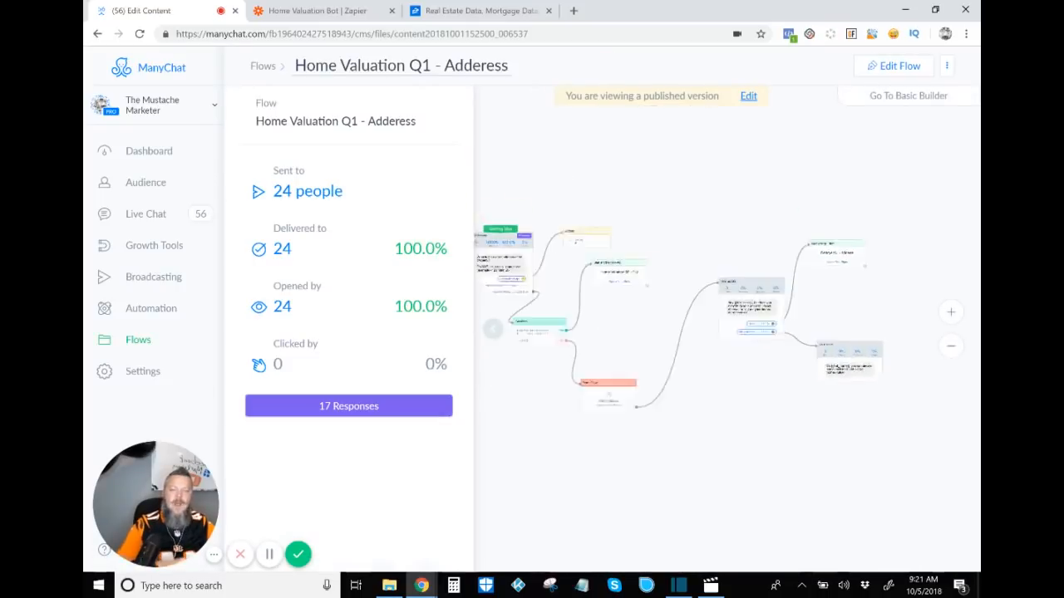
left_click(493, 329)
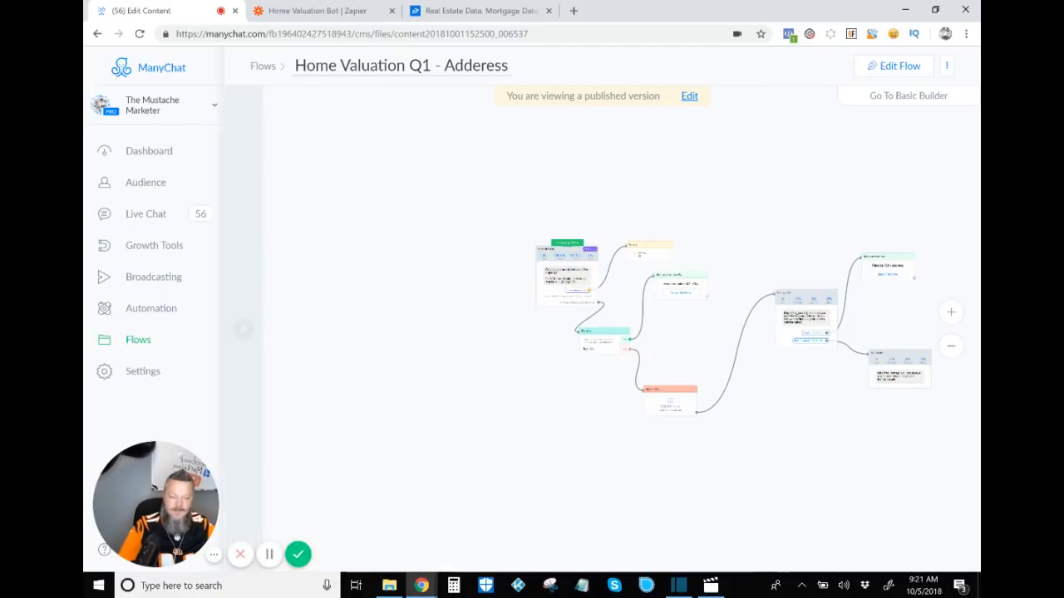
left_click_drag(826, 471, 738, 455)
scroll(600, 402, "up", 4)
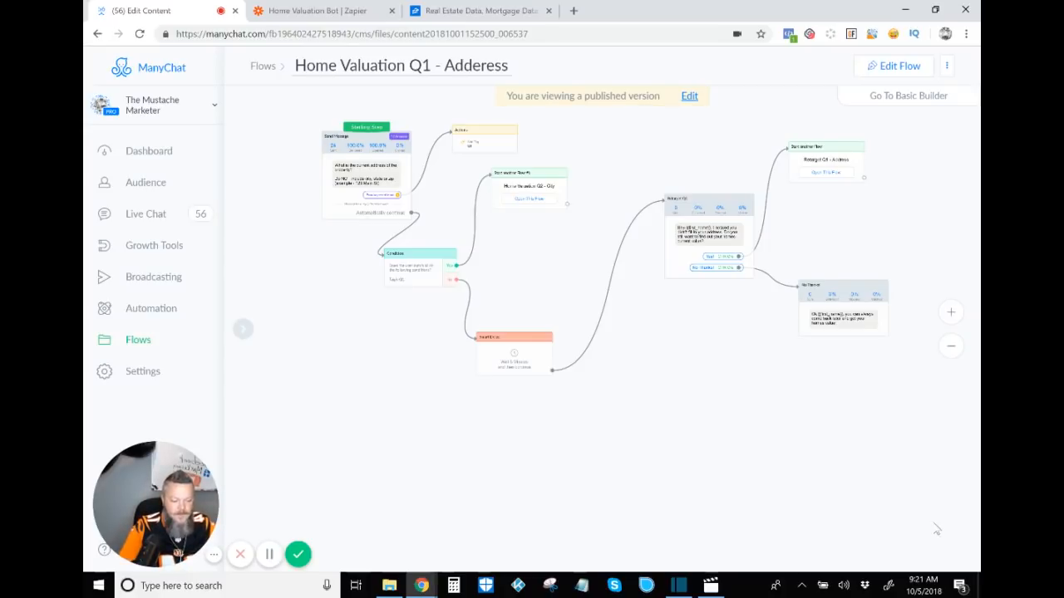
scroll(534, 253, "up", 5)
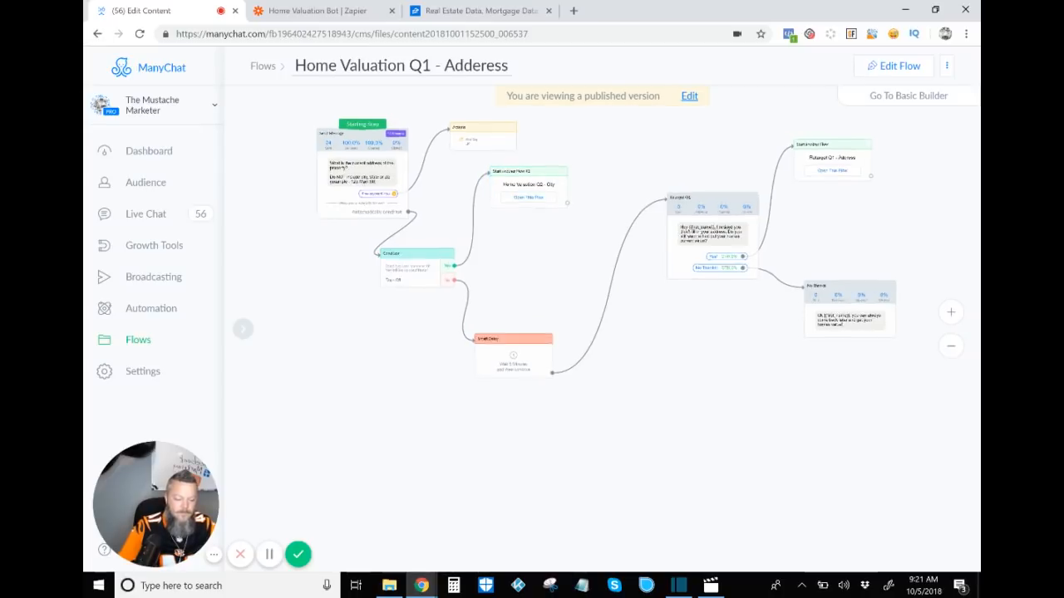
left_click_drag(535, 253, 599, 323)
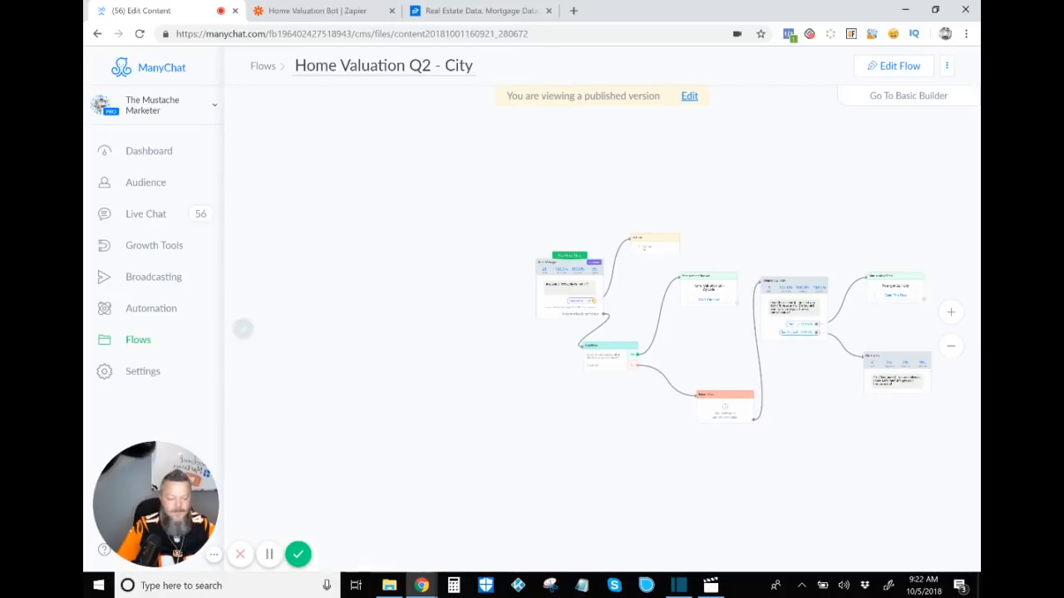
Step: Inspect the Q2 - City flow's user input saved to City Valuation Q2 and its Condition step for tag Q2
scroll(719, 404, "up", 5)
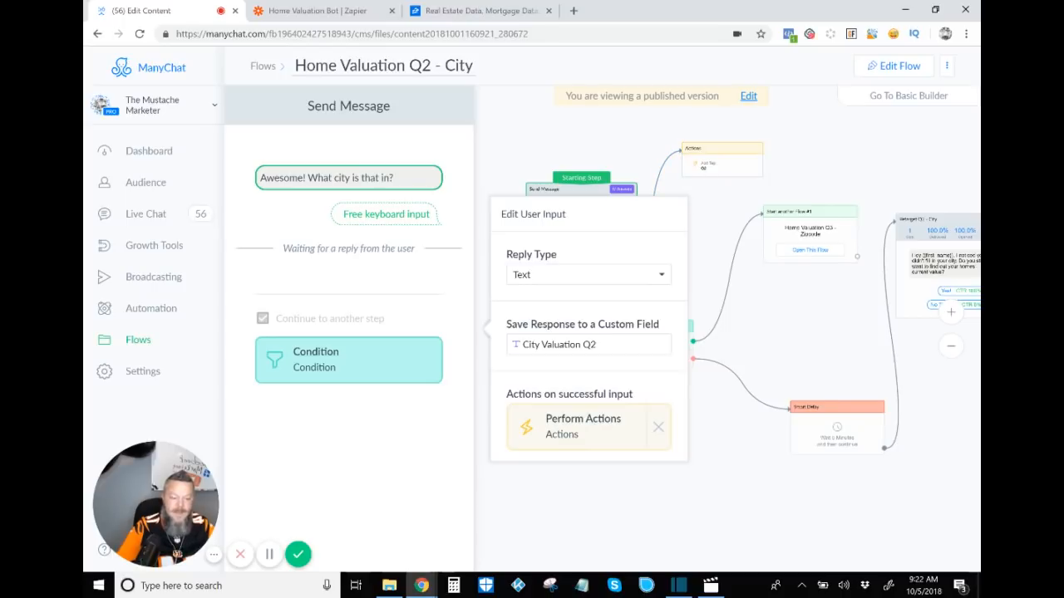
key("Escape")
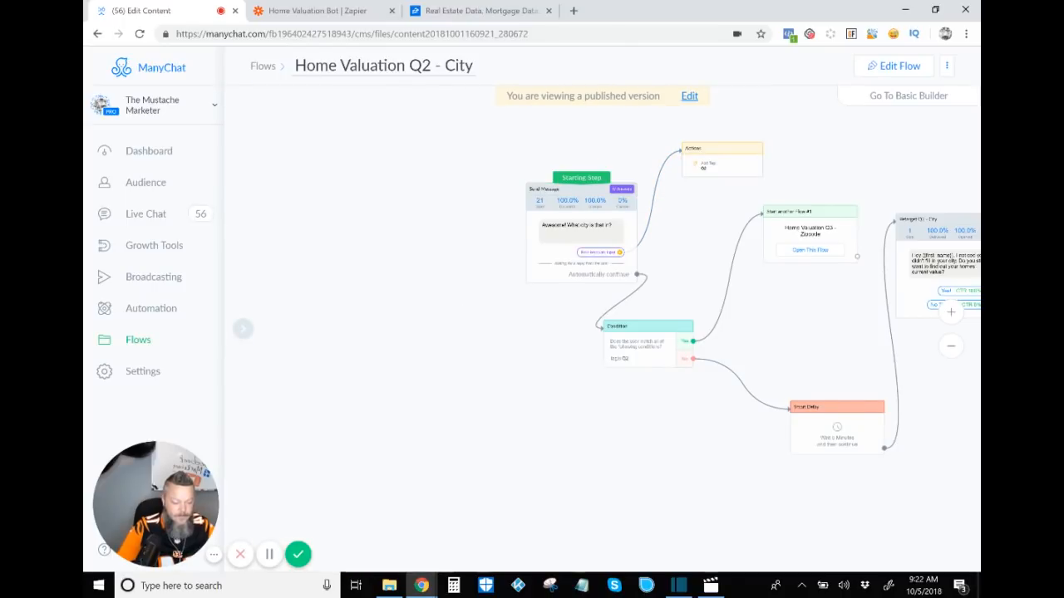
left_click_drag(928, 495, 691, 469)
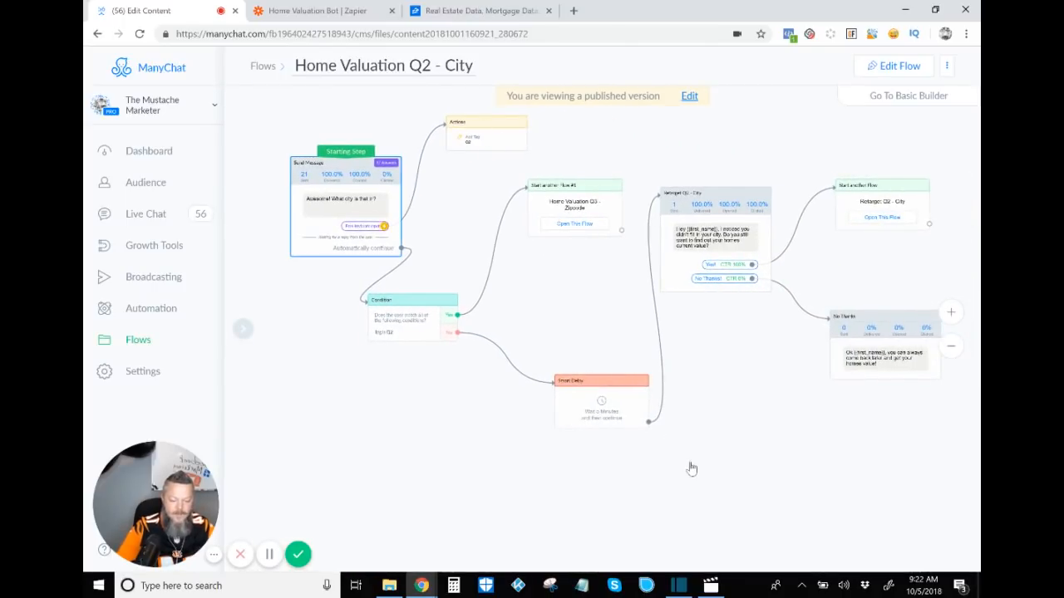
left_click(748, 489)
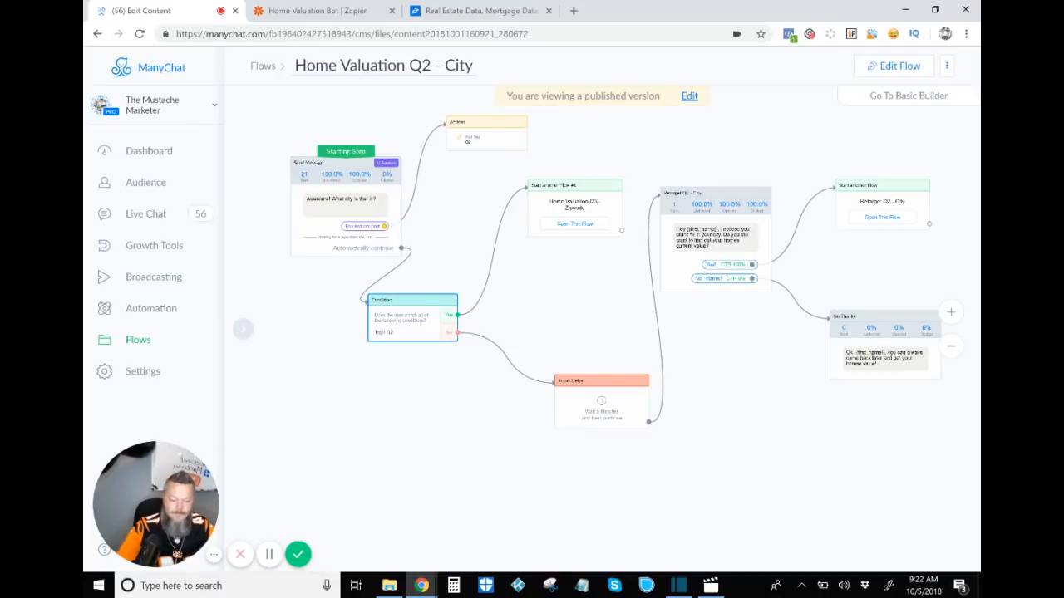
left_click(412, 318)
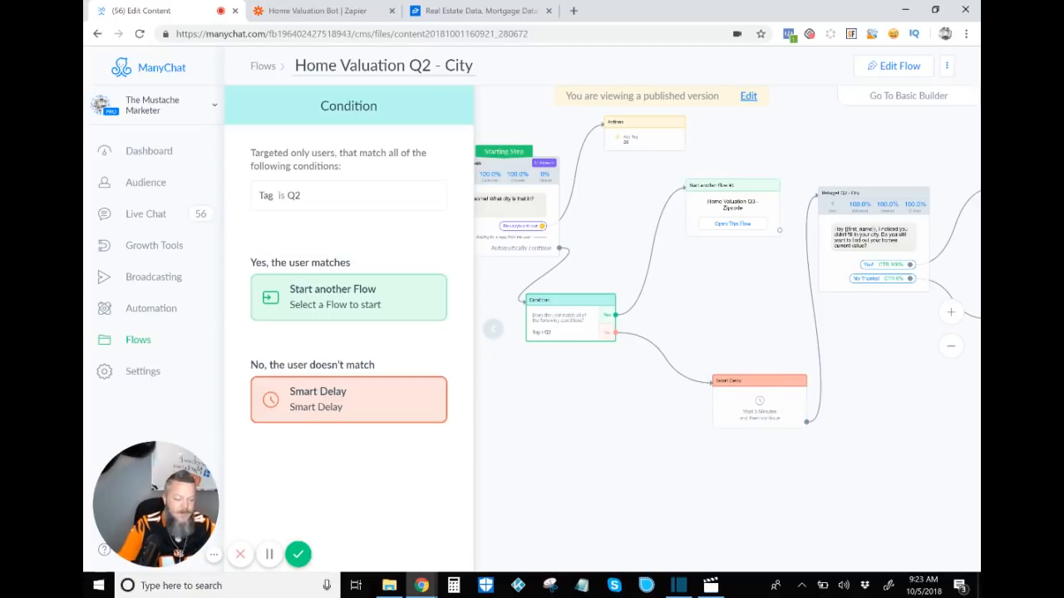
Step: Review the Retarget Q2 - City branch, then open the linked Home Valuation Q3 - Zipcode flow
left_click_drag(873, 357, 668, 357)
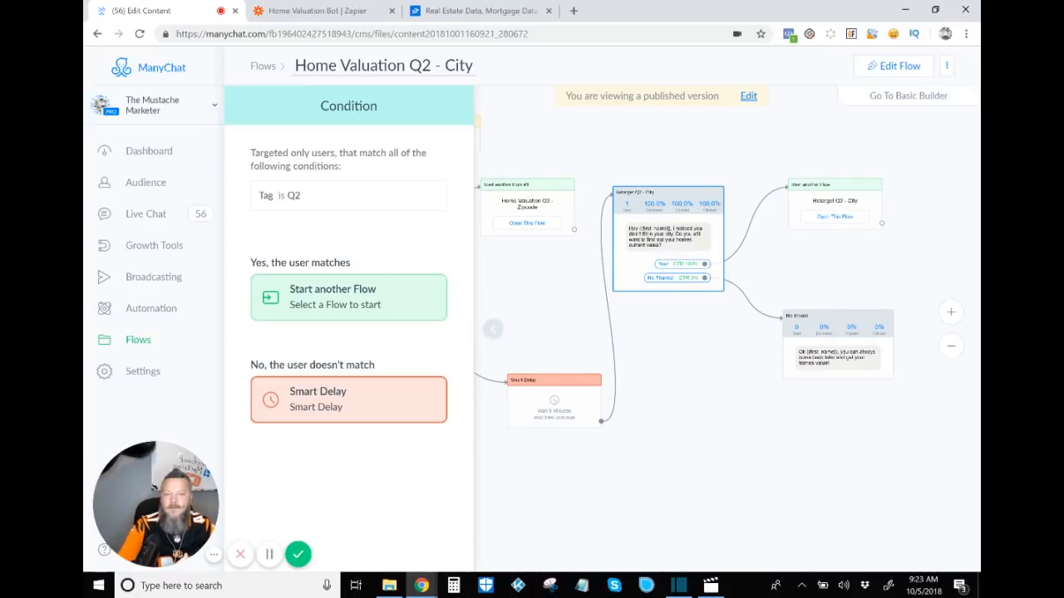
left_click(677, 393)
scroll(677, 393, "up", 3)
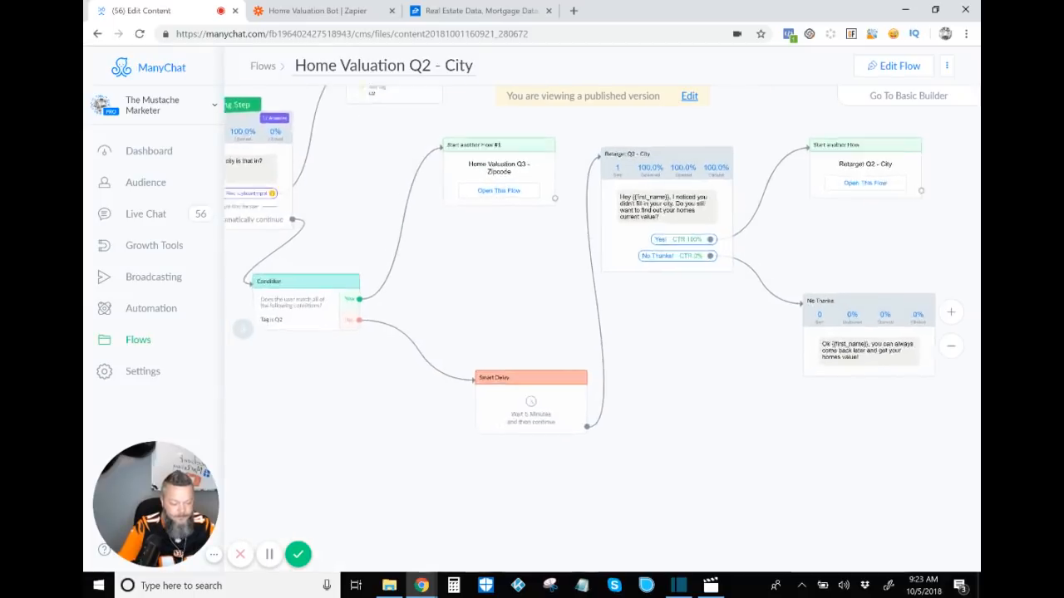
scroll(476, 404, "up", 1)
left_click_drag(475, 404, 303, 565)
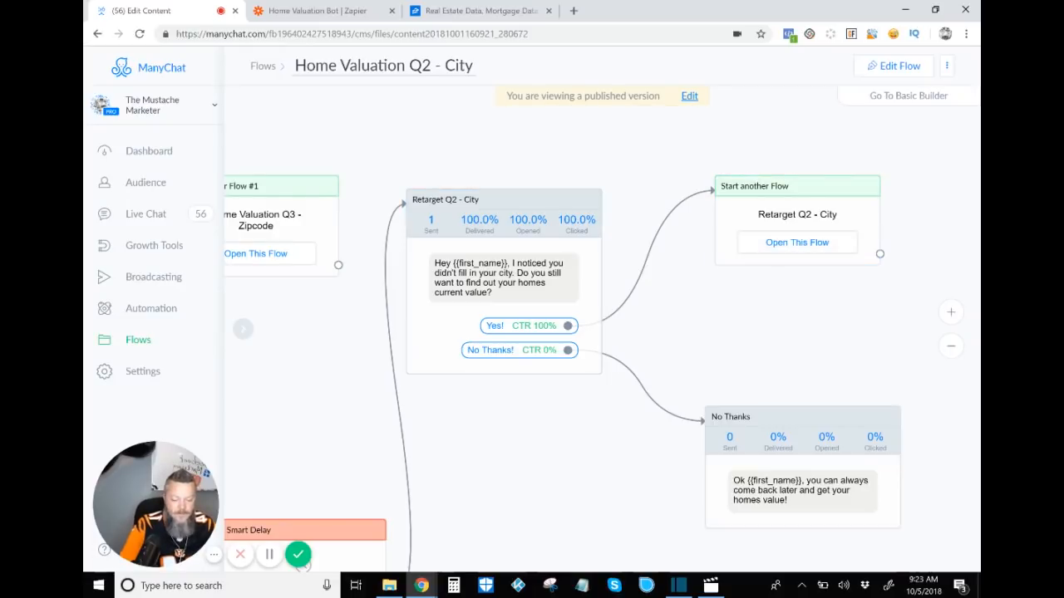
left_click_drag(624, 546, 756, 552)
left_click(388, 259)
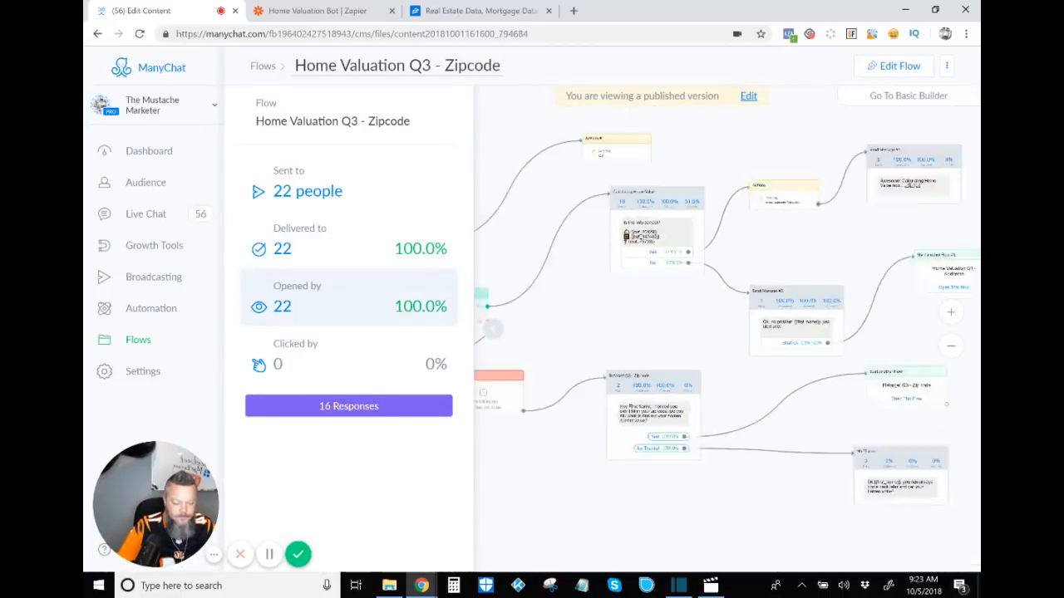
Step: Survey the full layout of the Home Valuation Q3 - Zipcode flow on the canvas
left_click(493, 329)
left_click_drag(688, 450, 527, 386)
scroll(527, 386, "up", 1)
scroll(502, 399, "up", 3)
left_click_drag(523, 349, 523, 451)
scroll(523, 452, "up", 1)
scroll(523, 452, "up", 1)
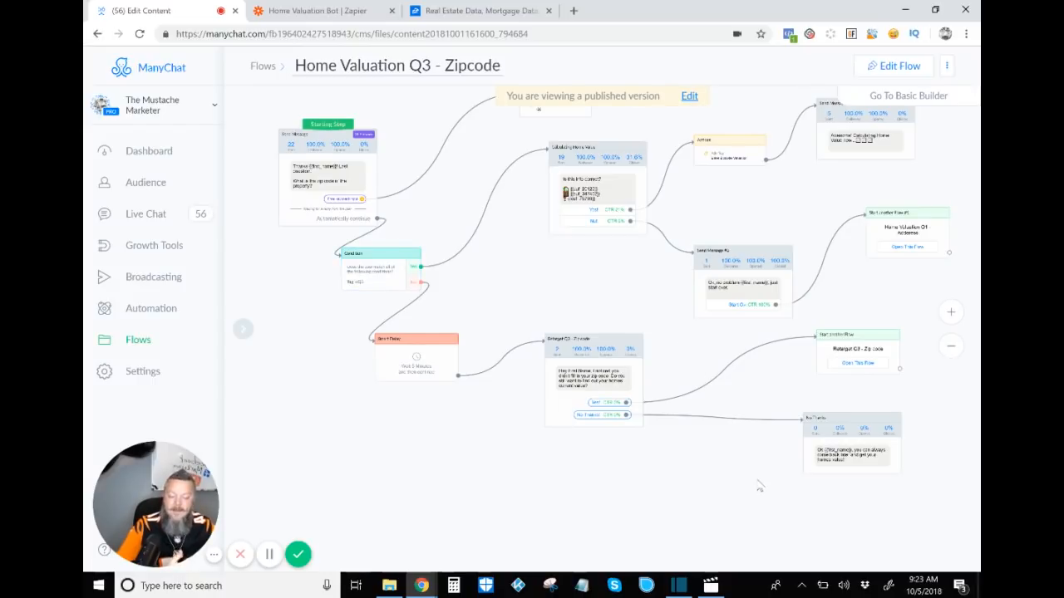
scroll(528, 306, "up", 1)
scroll(529, 306, "down", 3)
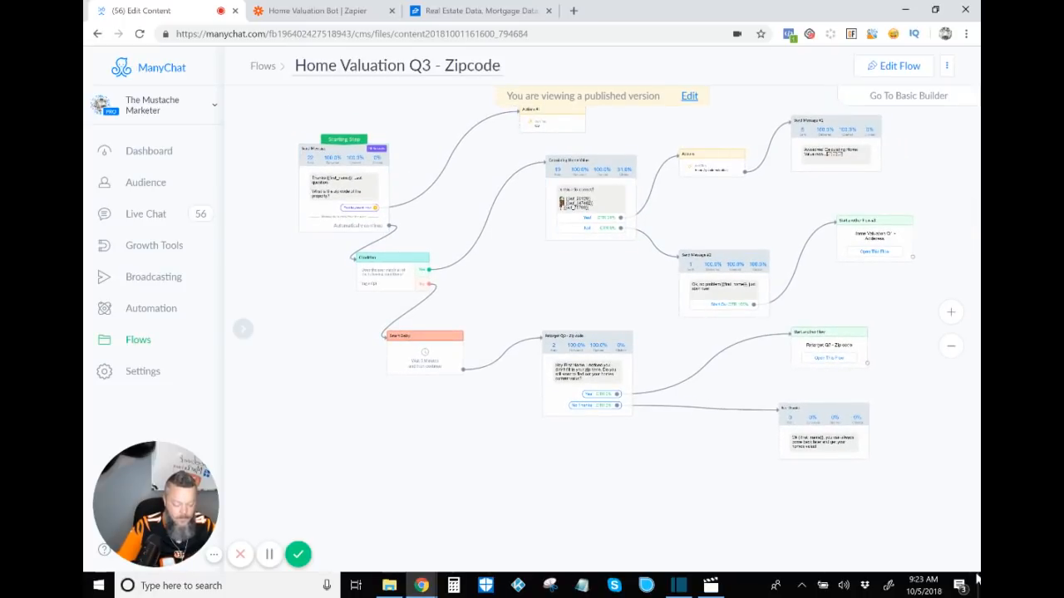
left_click_drag(528, 305, 520, 347)
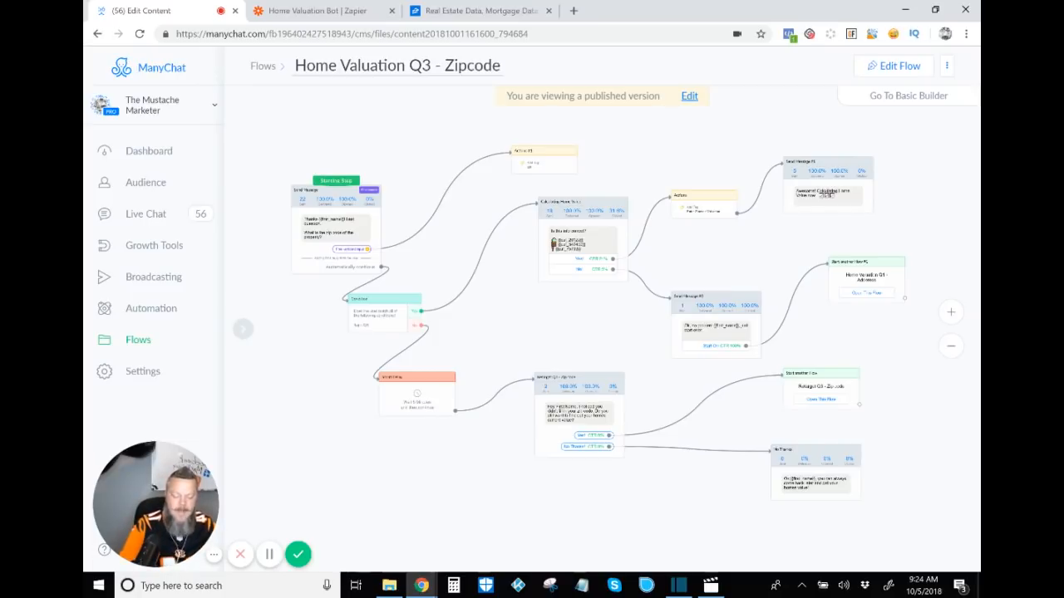
Step: Inspect the zip code question's user input, switching its reply type between Text and Number and its Zip Code Valuation Q3 field
left_click(331, 226)
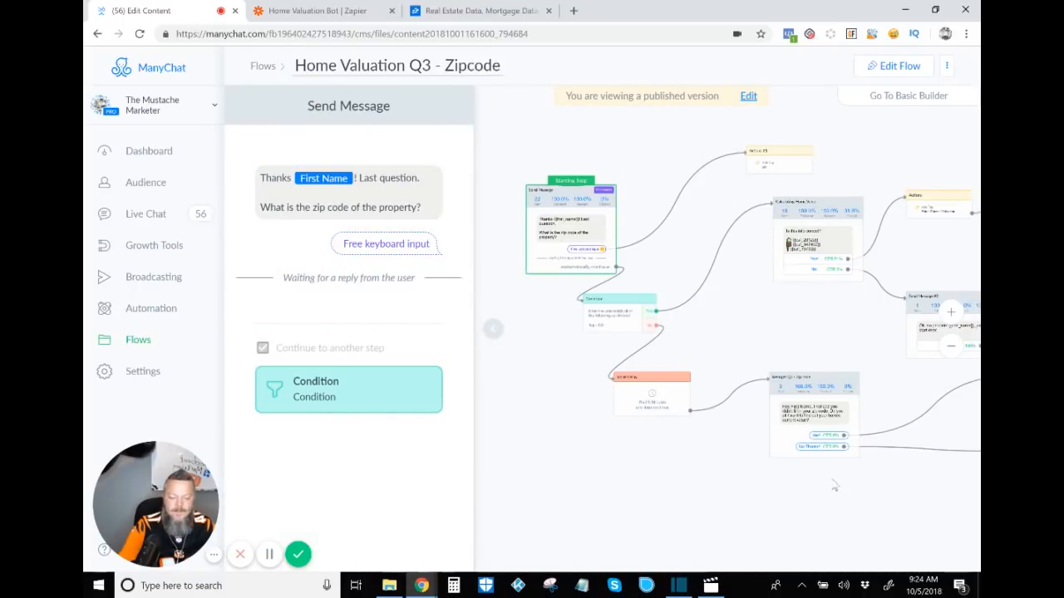
left_click(411, 211)
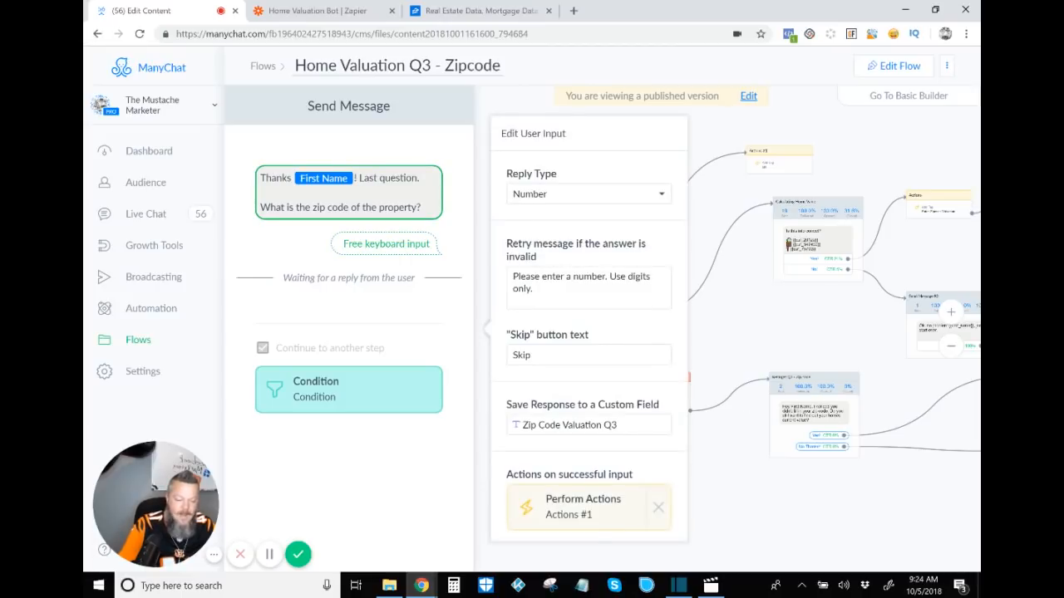
left_click(589, 194)
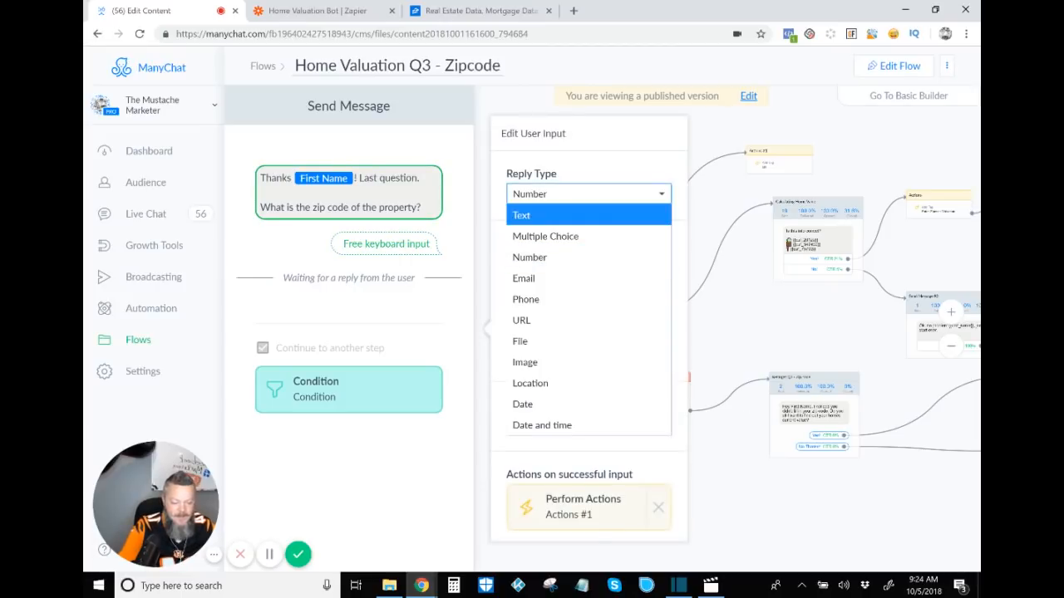
left_click(589, 215)
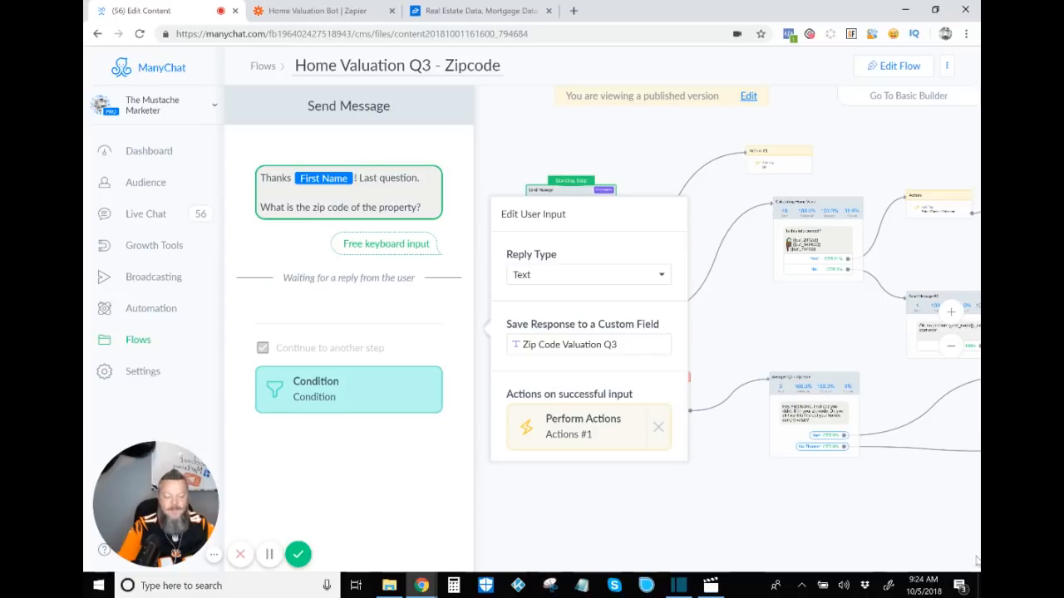
left_click(589, 275)
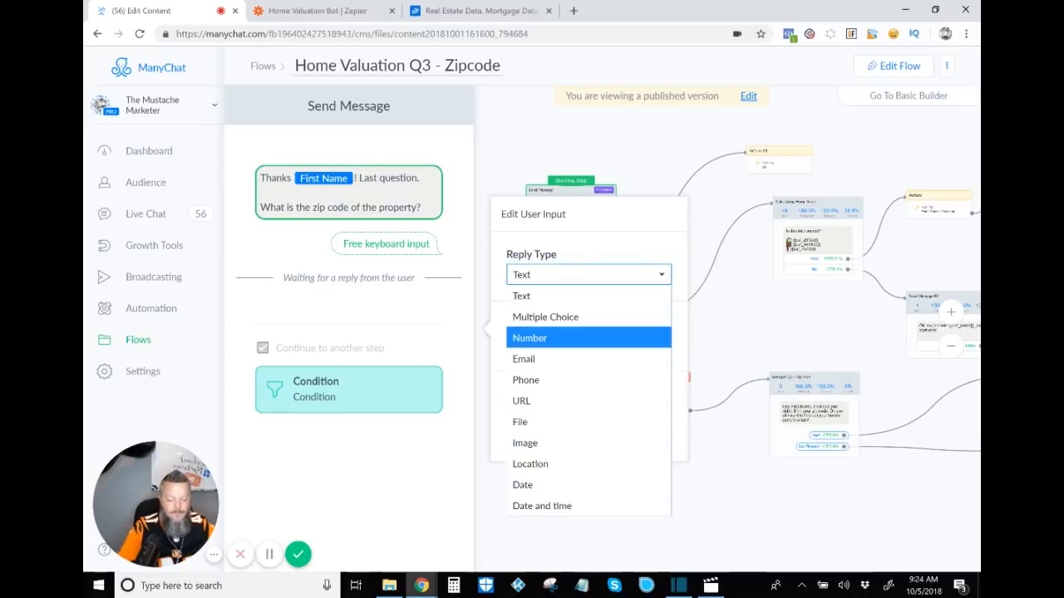
key("Return")
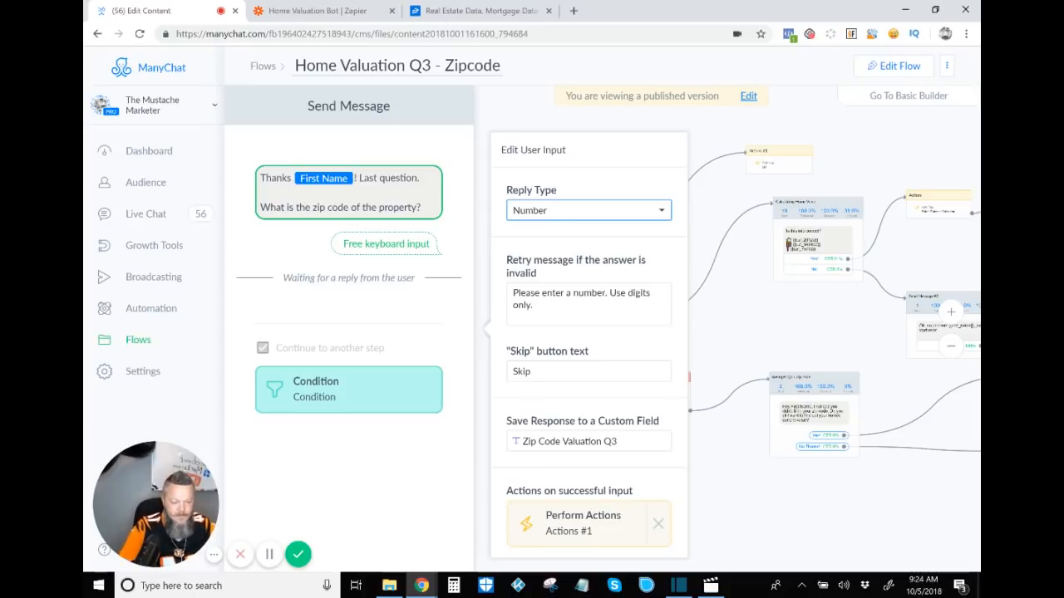
left_click(588, 211)
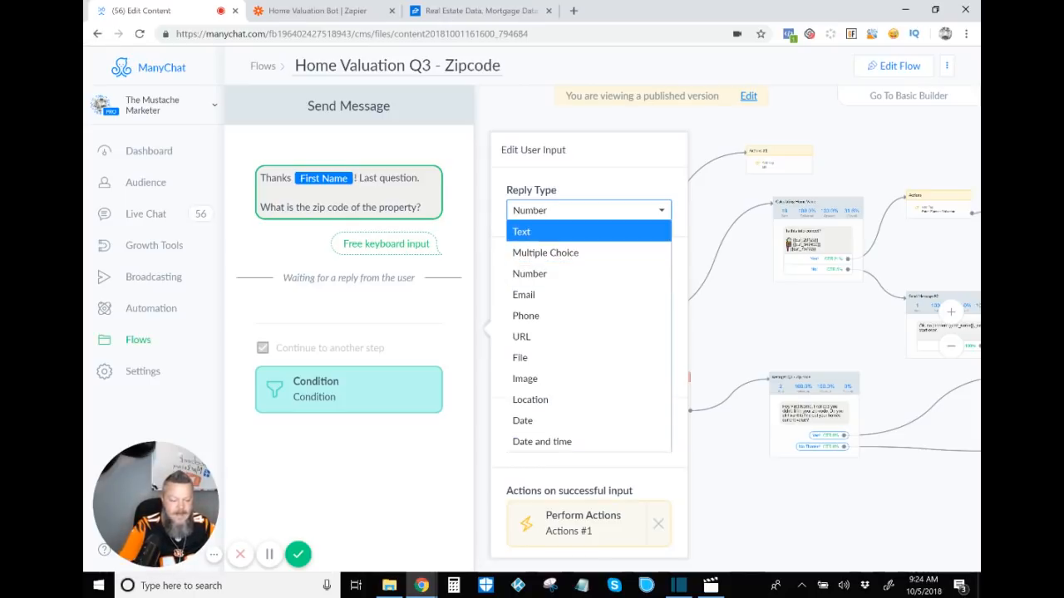
left_click(574, 231)
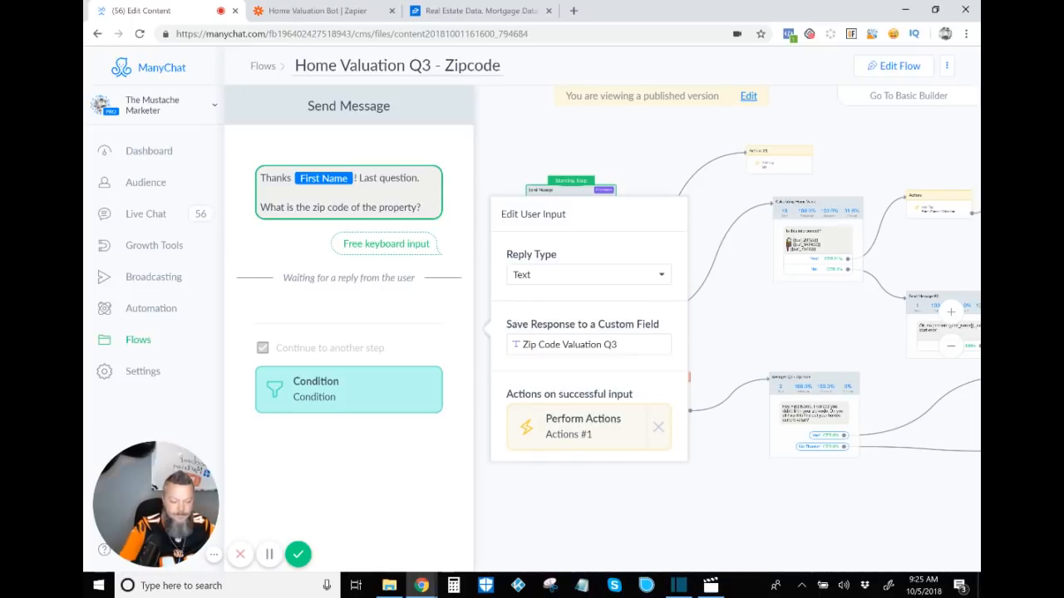
left_click(731, 324)
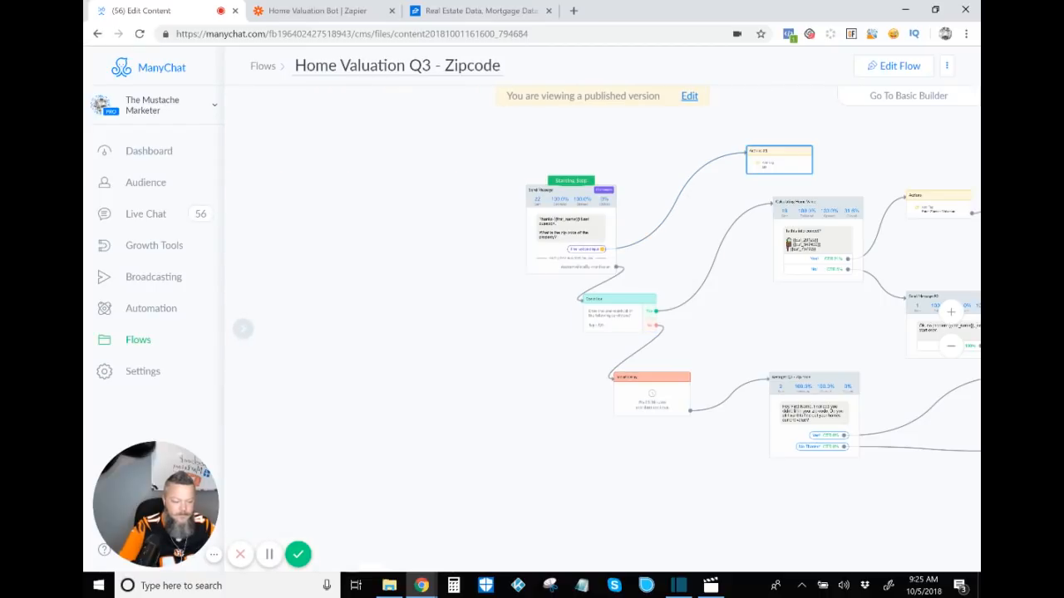
Step: Inspect the Q3 flow's Condition step that checks for tag Q3
left_click_drag(731, 216, 637, 218)
left_click_drag(716, 162, 675, 158)
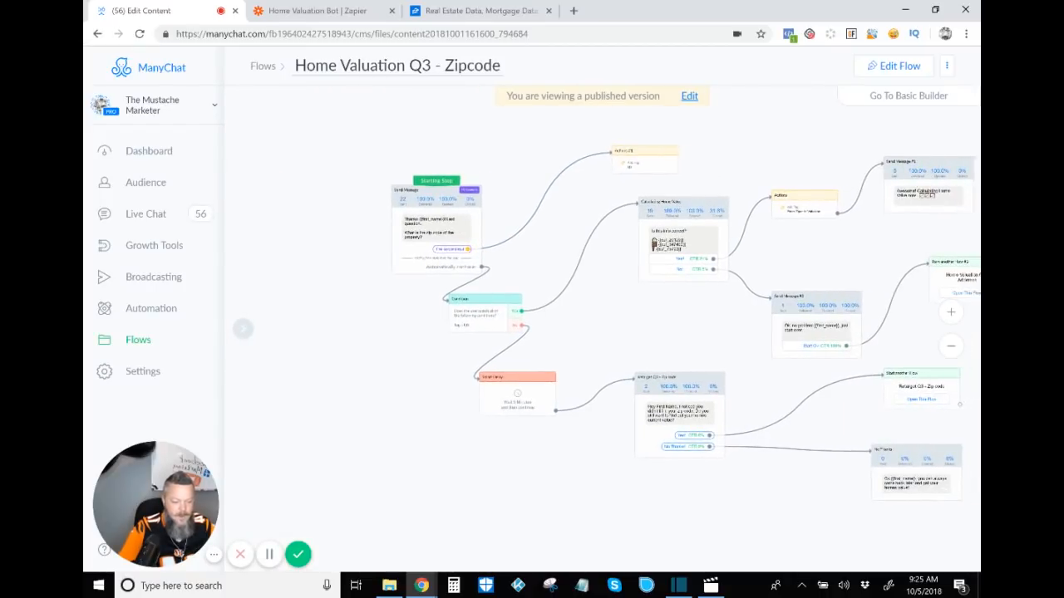
scroll(675, 158, "up", 4)
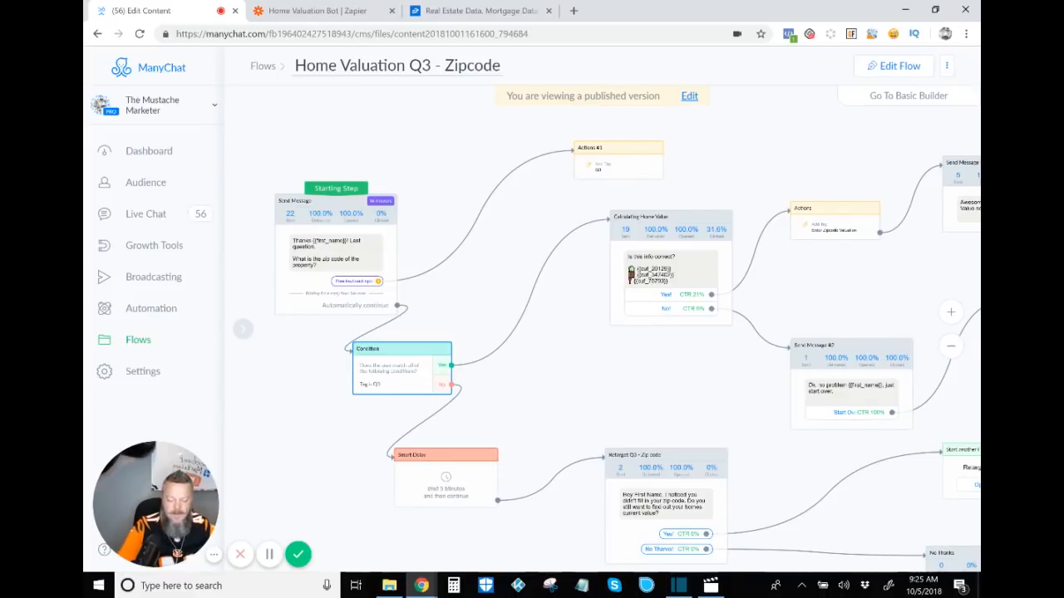
left_click(402, 366)
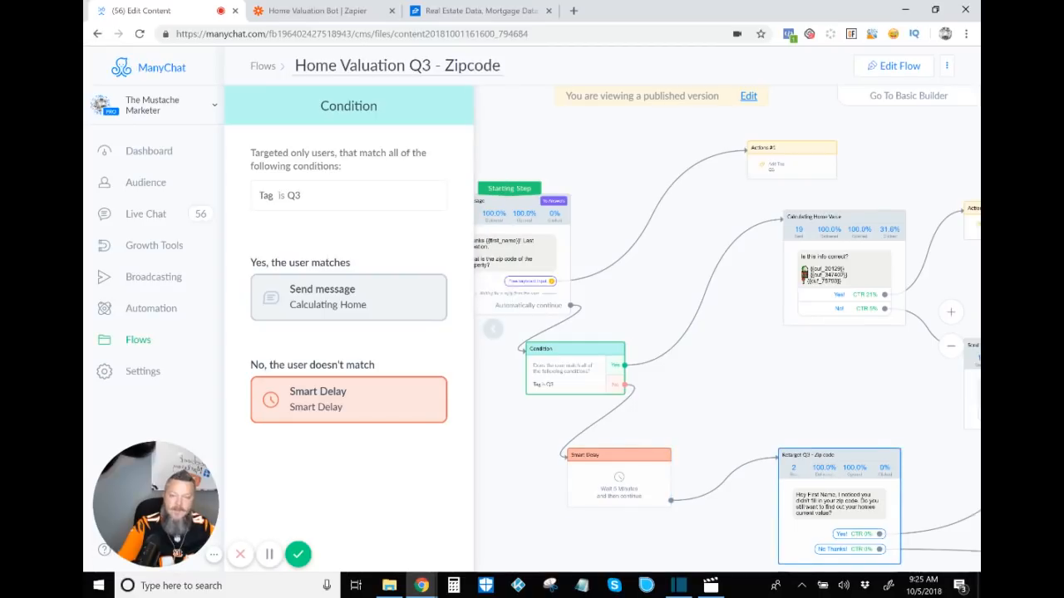
scroll(727, 332, "right", 5)
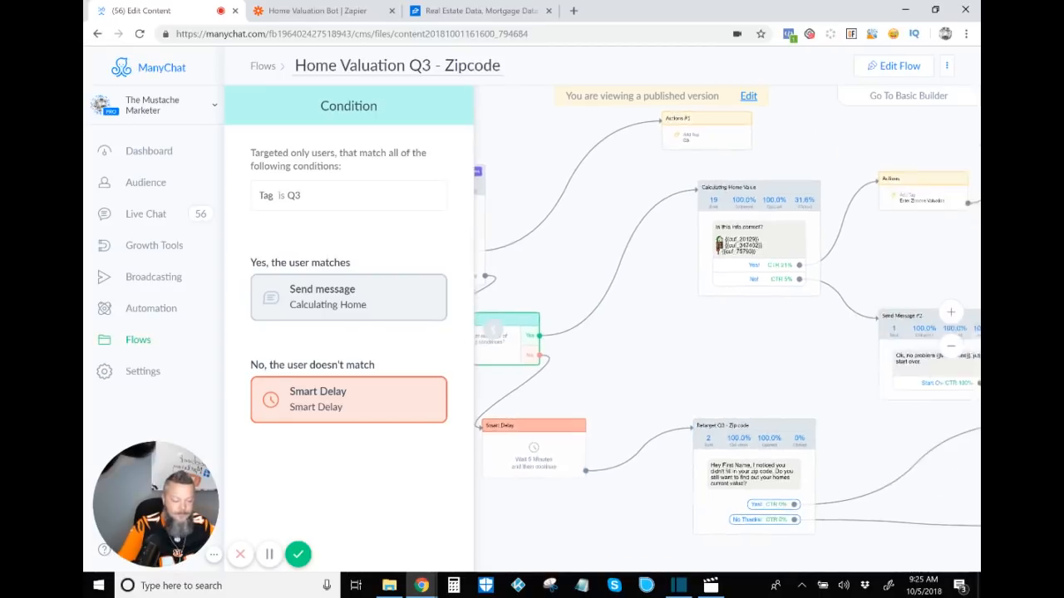
key("Escape")
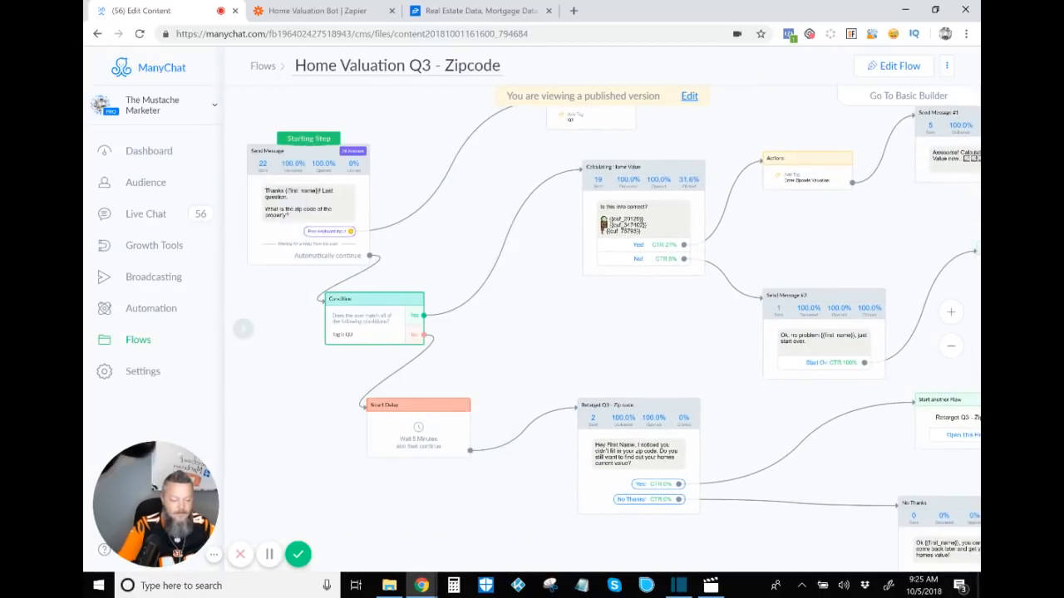
Step: Open the Calculating Home Value step and switch the flow into edit mode
scroll(921, 522, "right", 3)
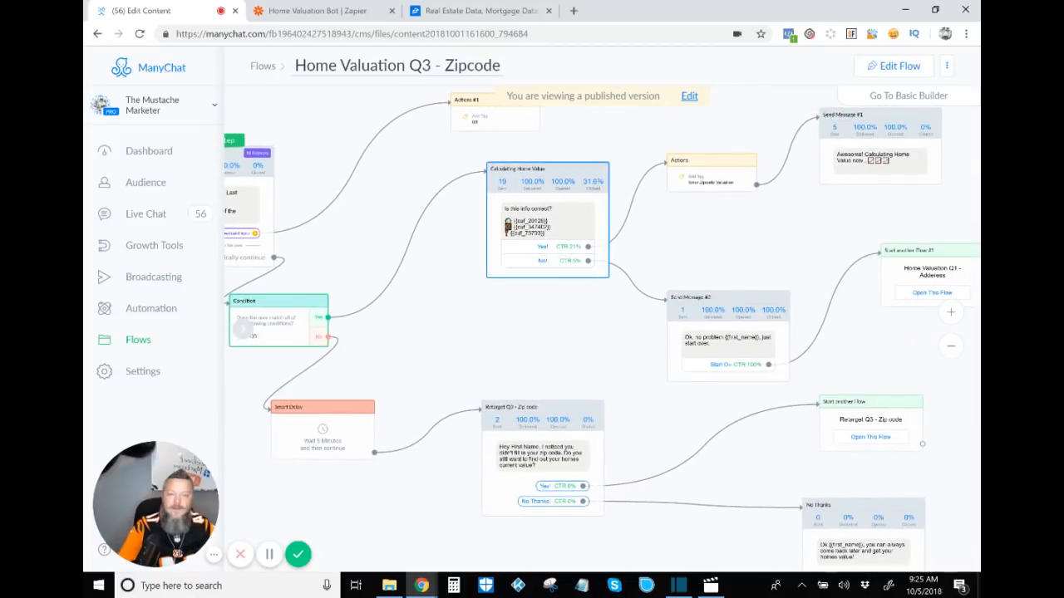
left_click(499, 267)
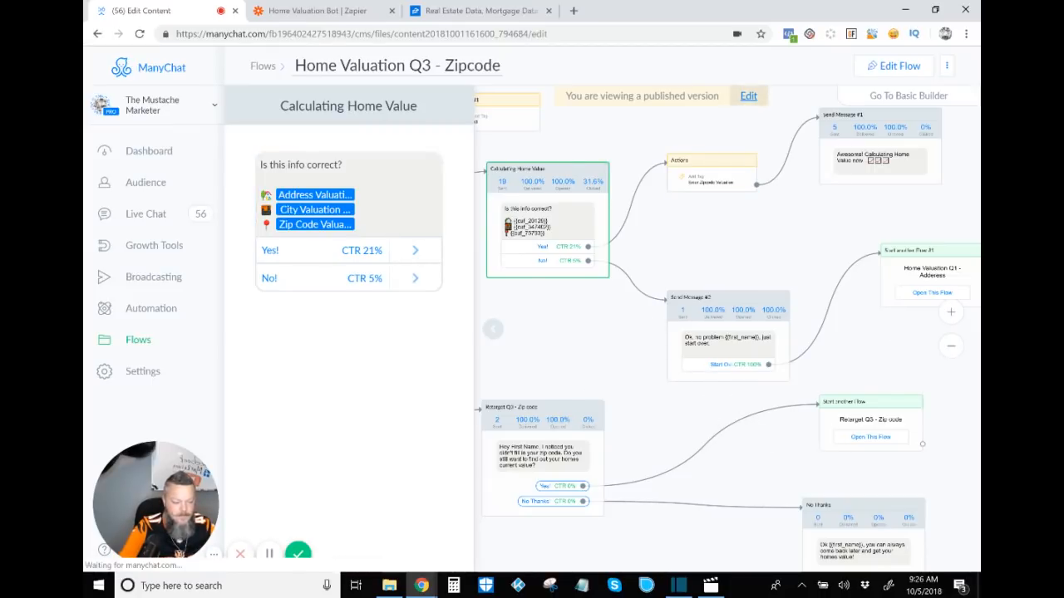
left_click(748, 96)
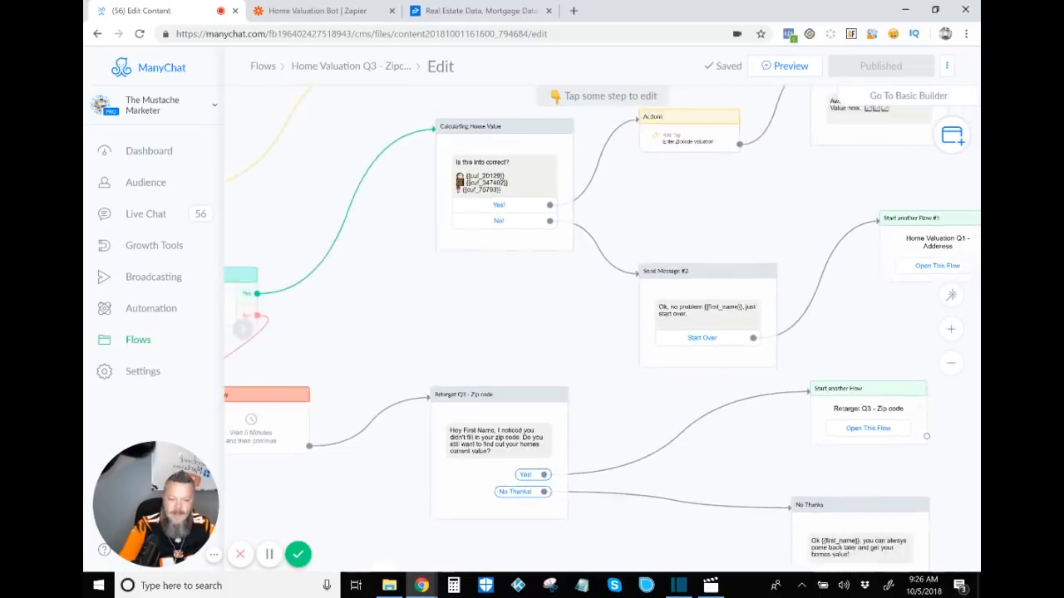
Step: Browse the custom user fields available for the Calculating Home Value message, then remove the added blank lines
left_click(582, 241)
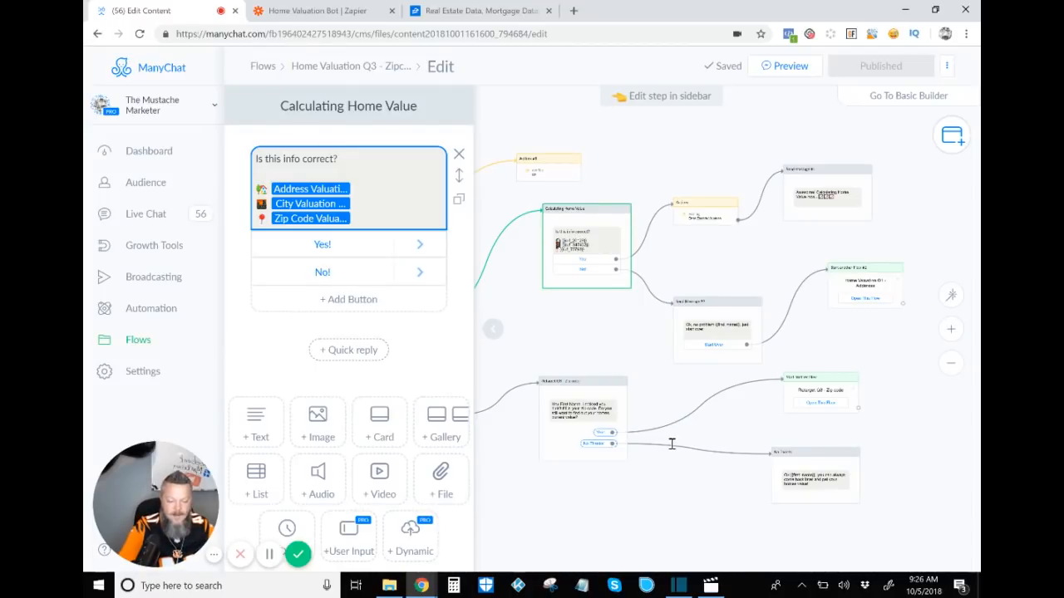
key("Return")
key("Return")
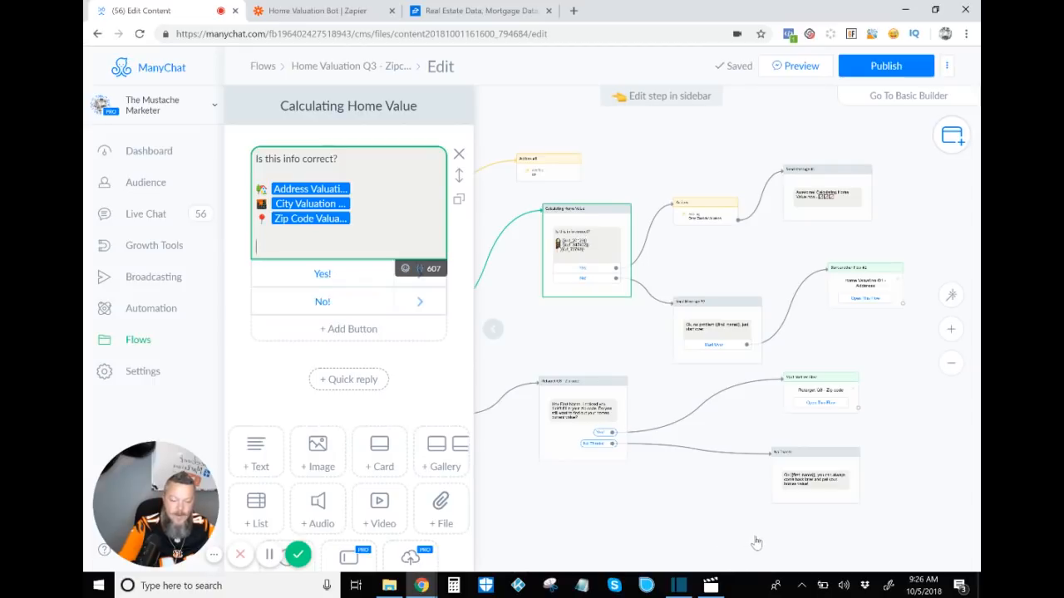
left_click(420, 269)
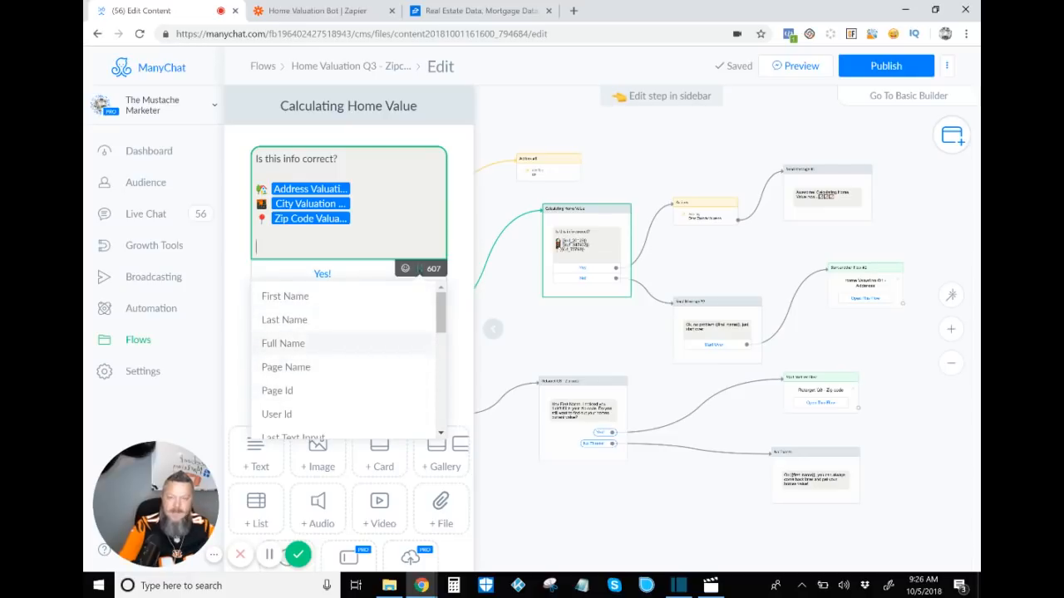
scroll(347, 358, "down", 3)
scroll(348, 341, "down", 3)
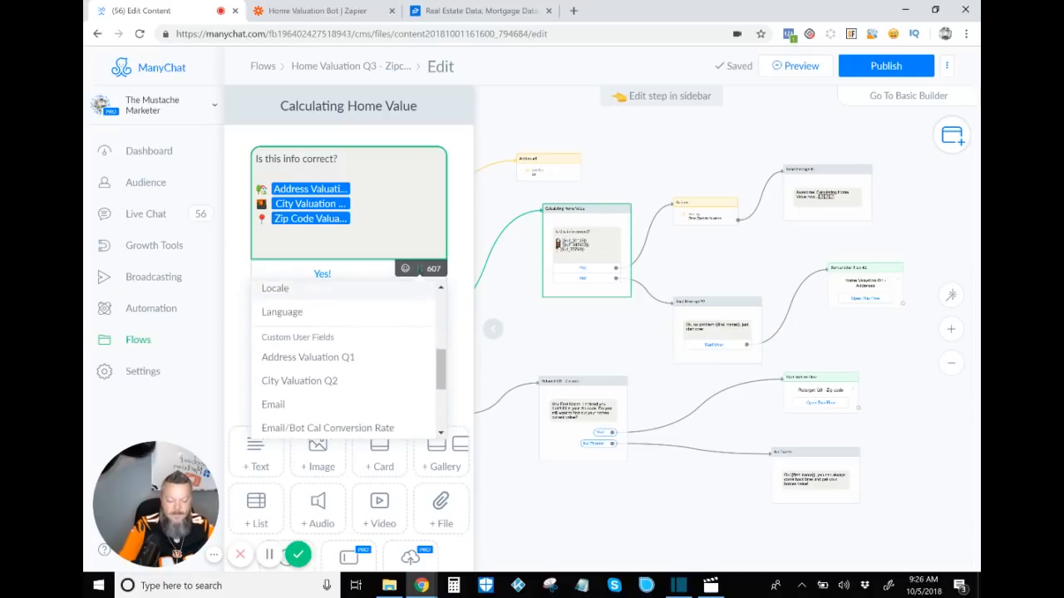
scroll(348, 340, "down", 1)
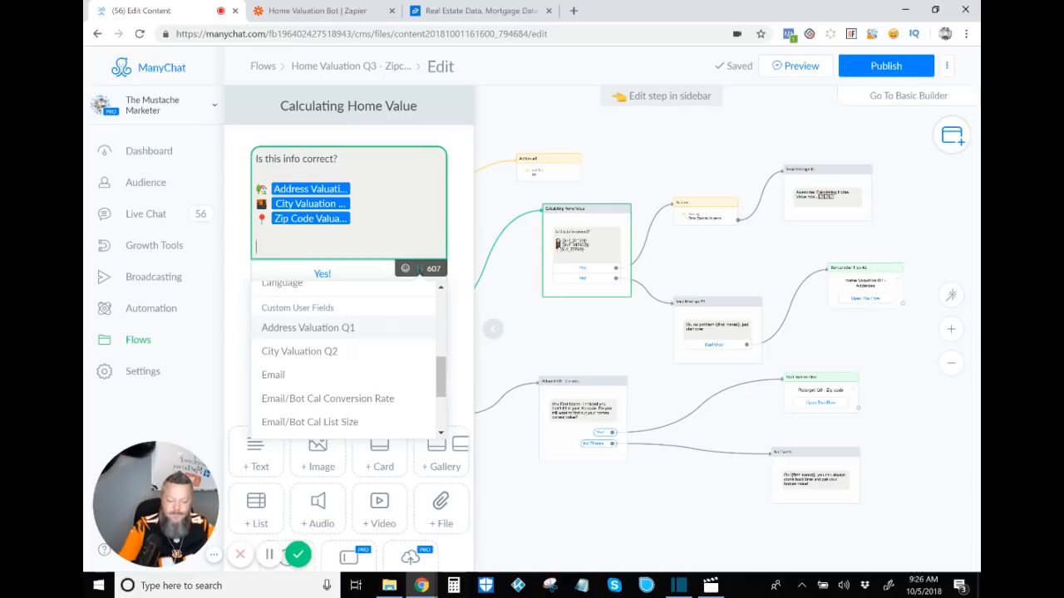
scroll(332, 351, "down", 3)
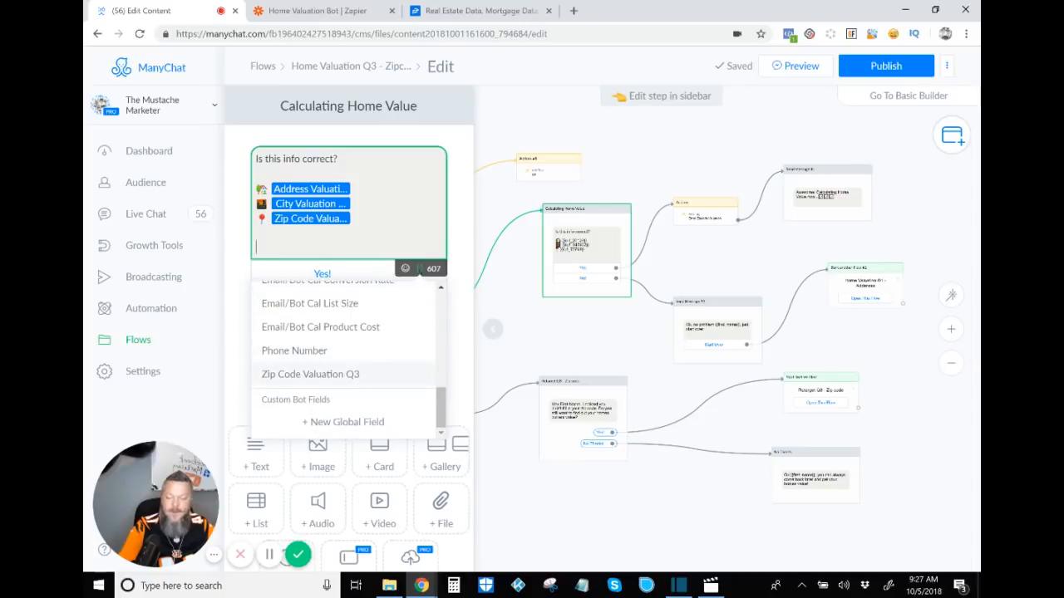
scroll(332, 351, "up", 2)
scroll(333, 385, "up", 1)
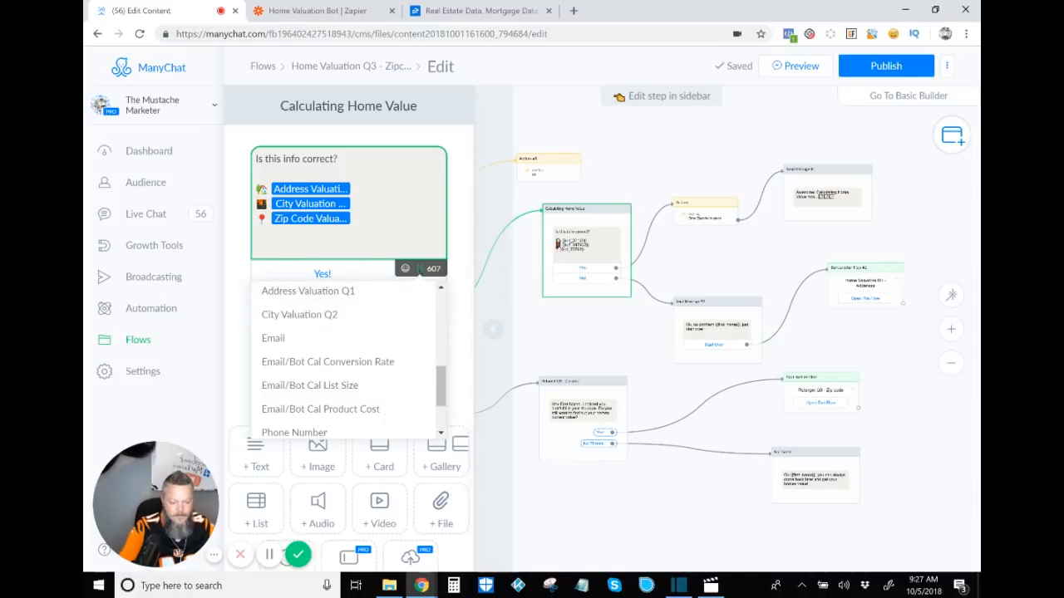
key("BackSpace")
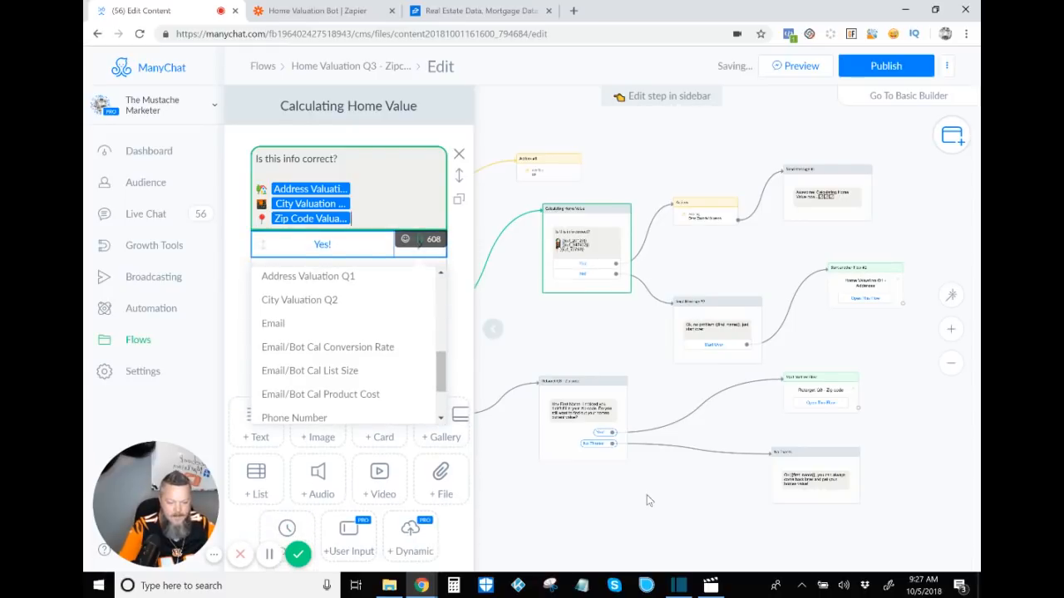
key("BackSpace")
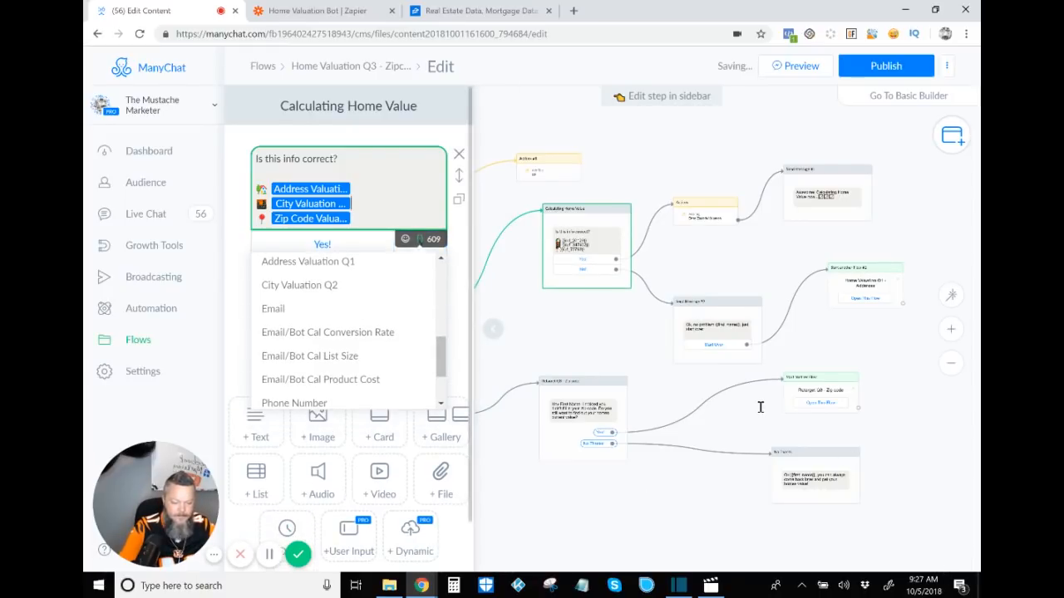
left_click(760, 407)
Step: Review the Calculating Home Value Yes/No branches and their linked Home Valuation Q1 and Retarget Q3 flows
left_click(493, 329)
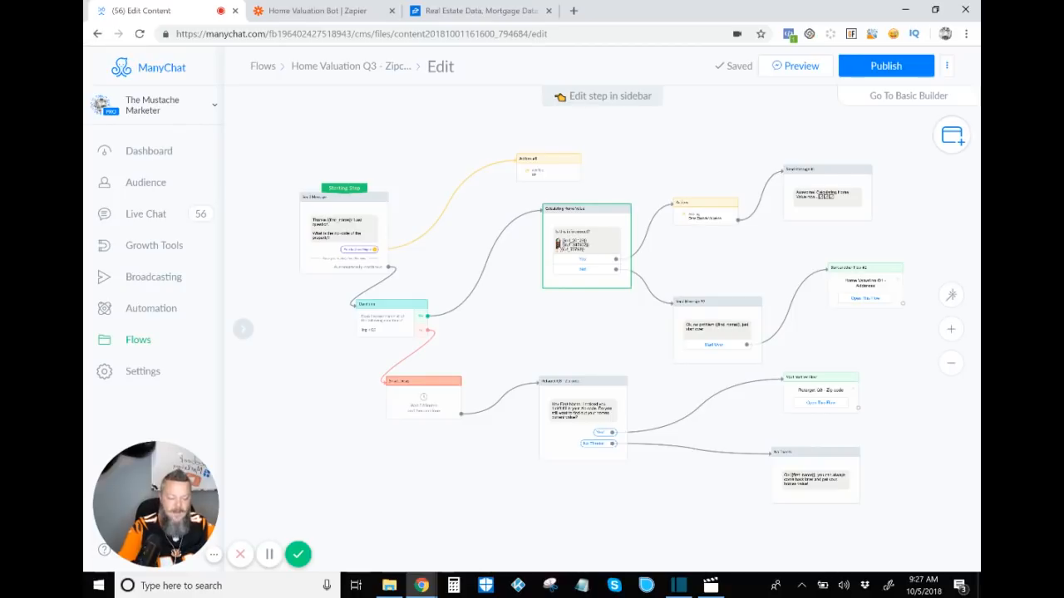
scroll(874, 361, "up", 2)
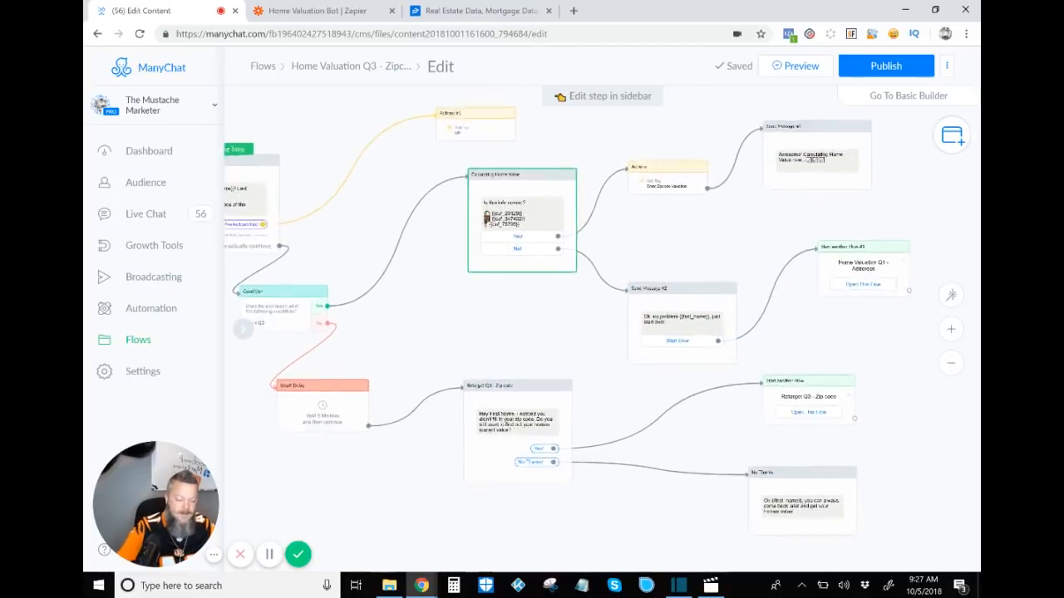
scroll(878, 357, "up", 3)
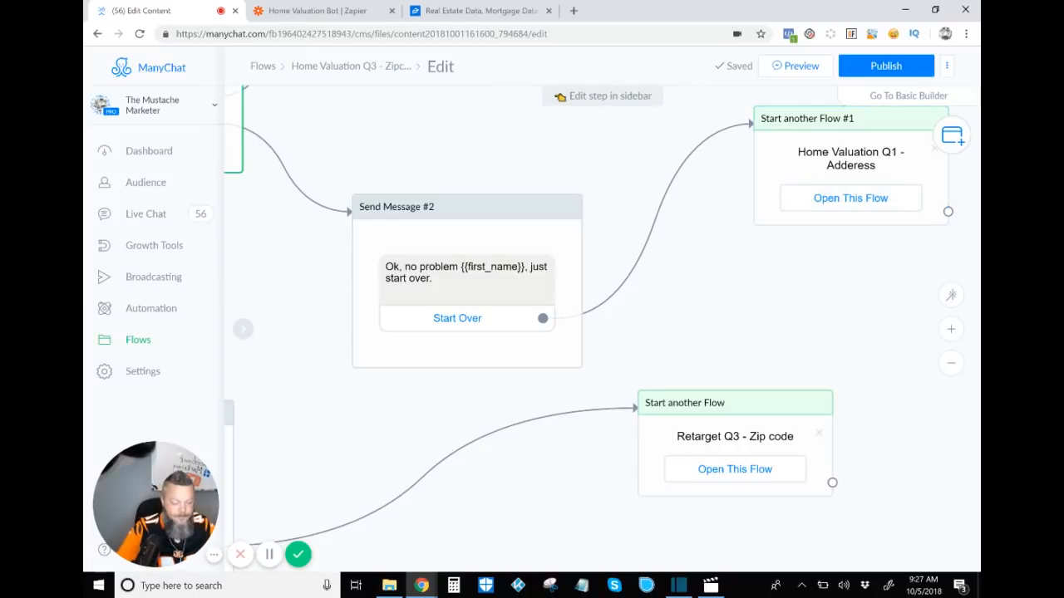
scroll(828, 335, "down", 3)
scroll(648, 441, "up", 3)
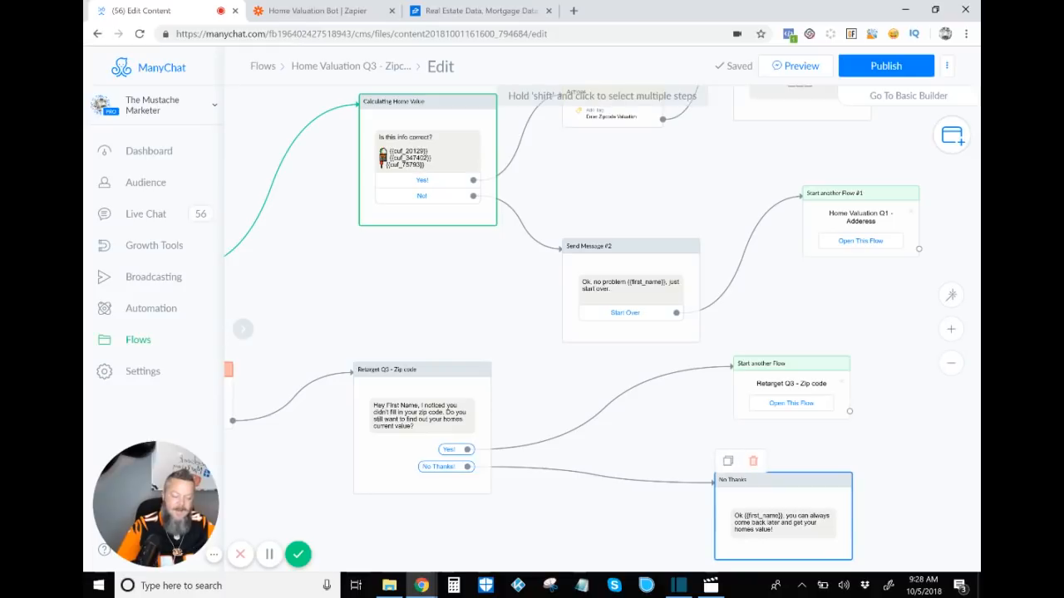
scroll(685, 438, "up", 3)
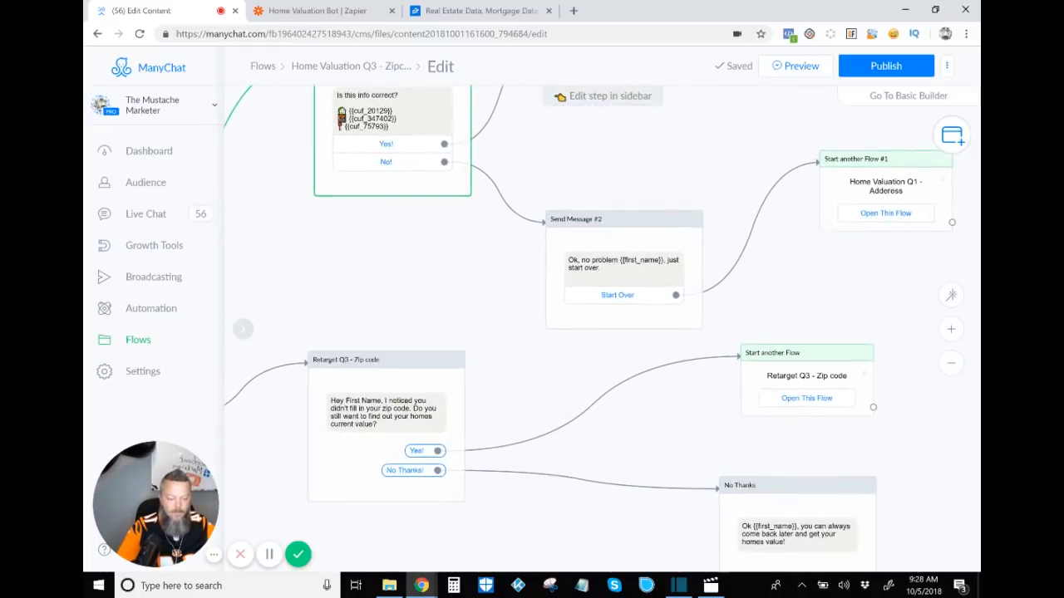
left_click_drag(686, 438, 700, 578)
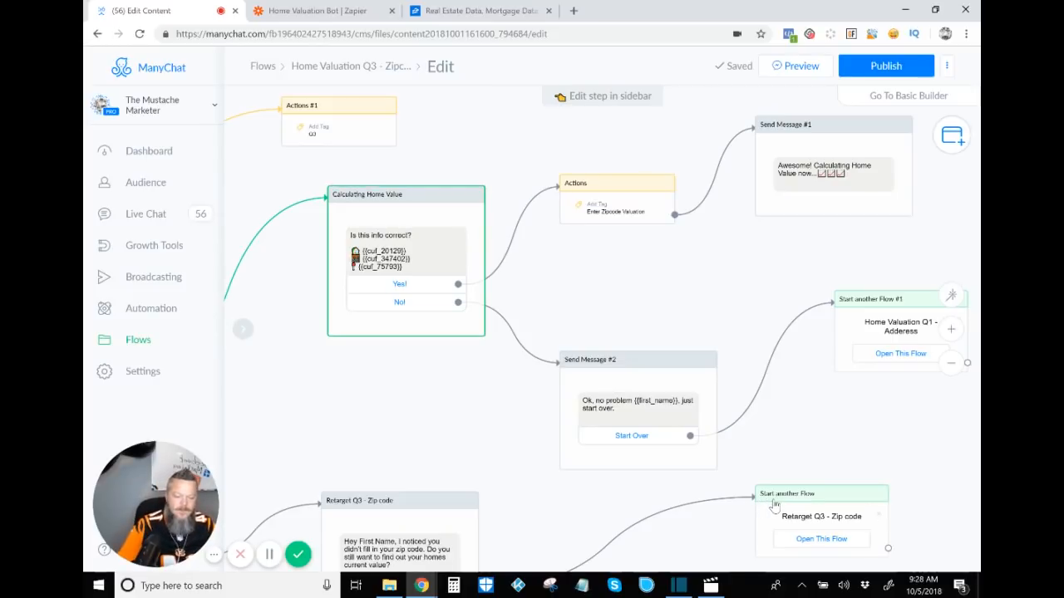
Step: Close the Yes button editor, publish the Home Valuation Q3 flow, and close the step sidebar
scroll(774, 506, "left", 3)
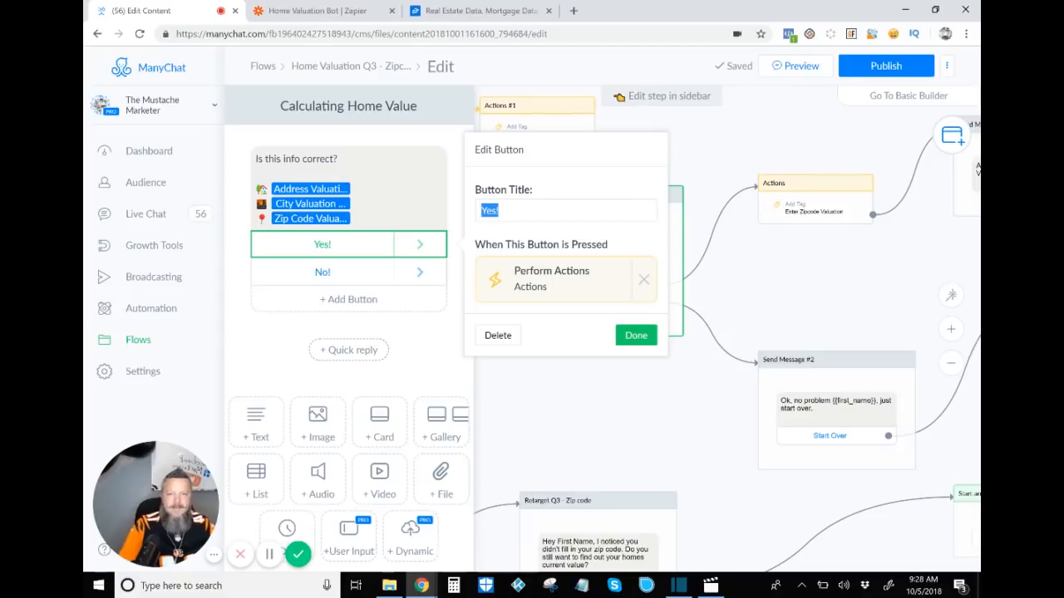
key("Return")
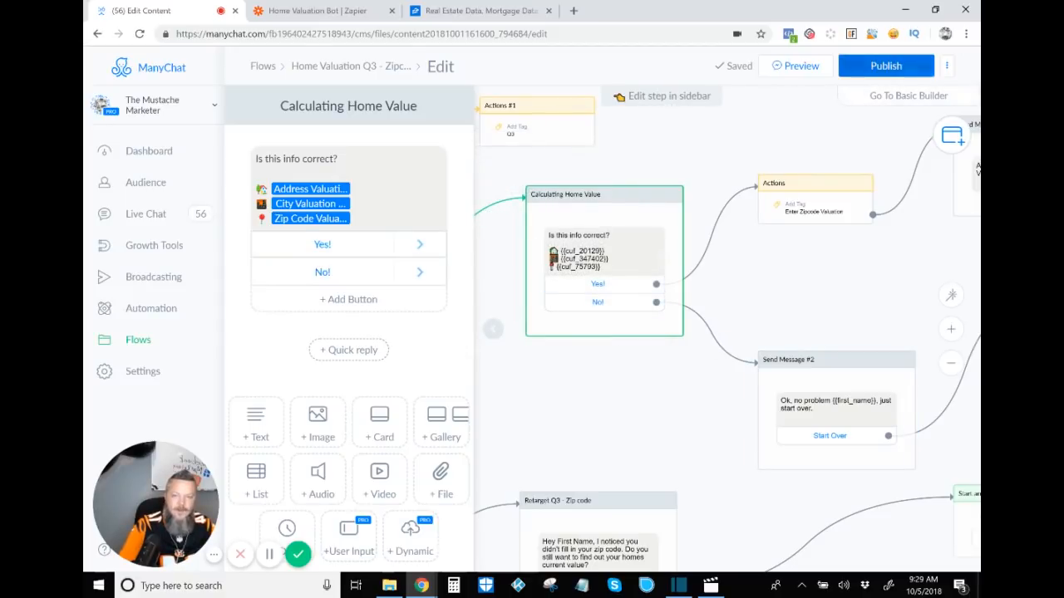
left_click(886, 66)
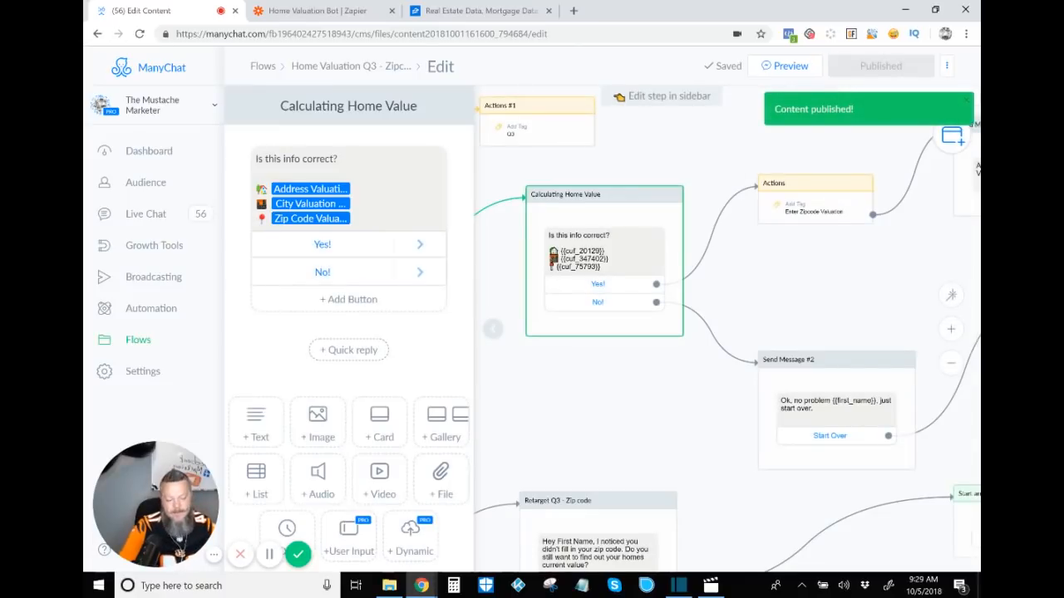
key("Escape")
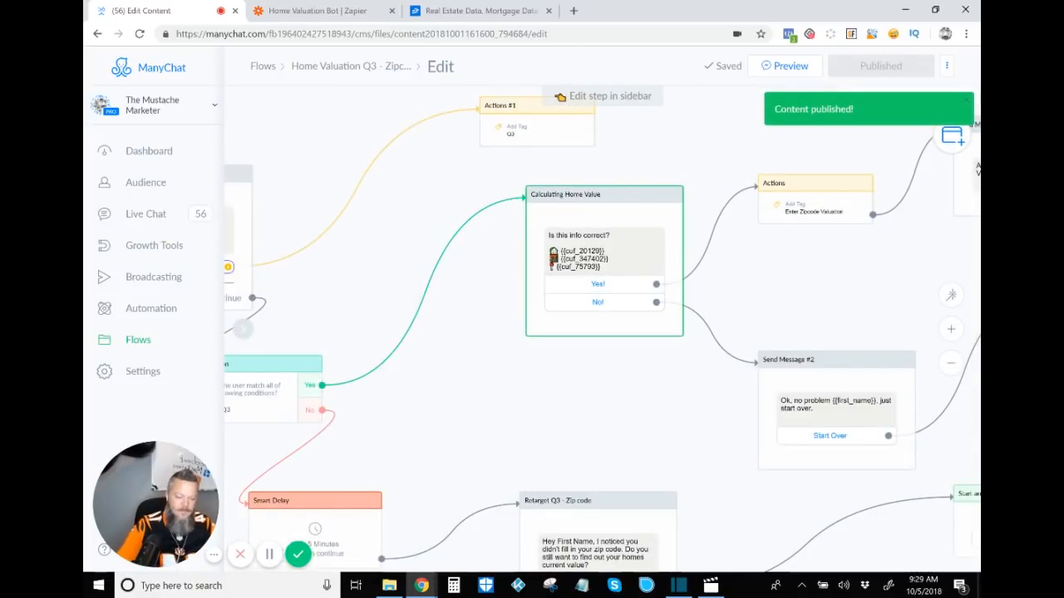
Step: Switch to the Home Valuation Bot zap and review its New Tagged User trigger, ManyChat account and tag option
scroll(977, 169, "down", 3)
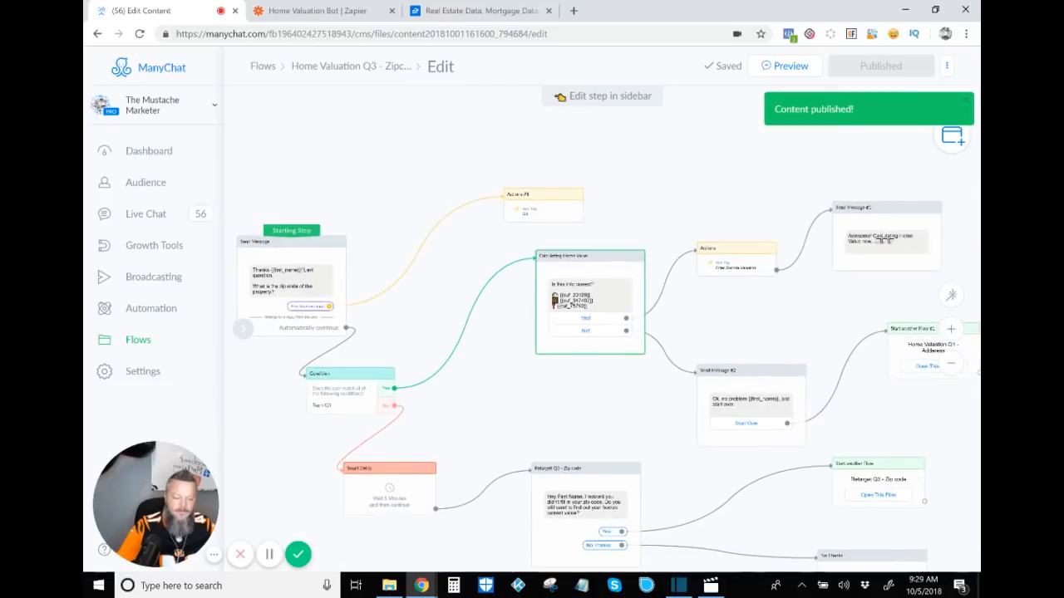
scroll(545, 273, "down", 3)
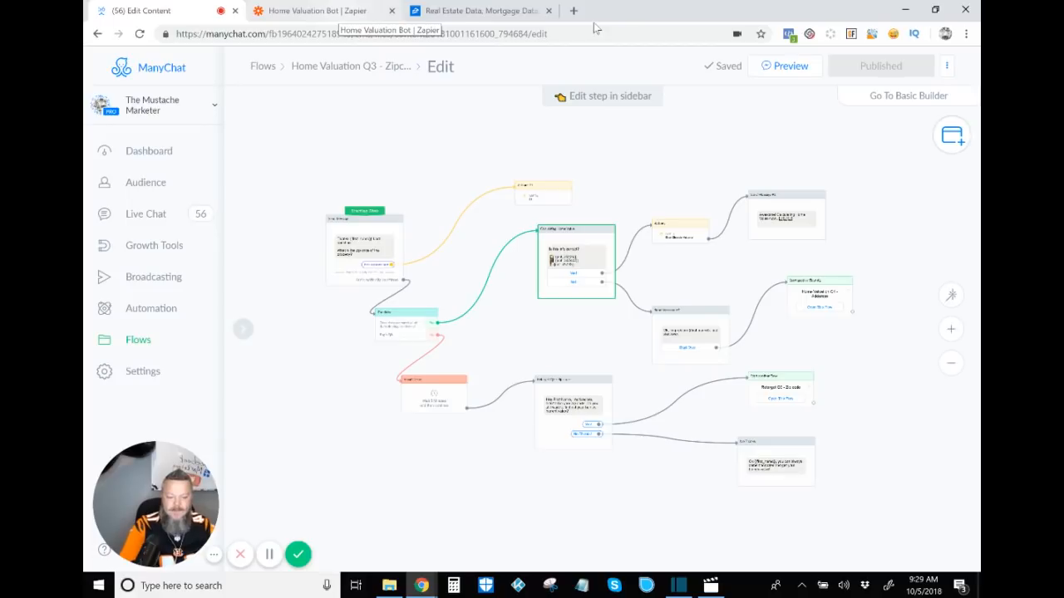
key("ctrl+2")
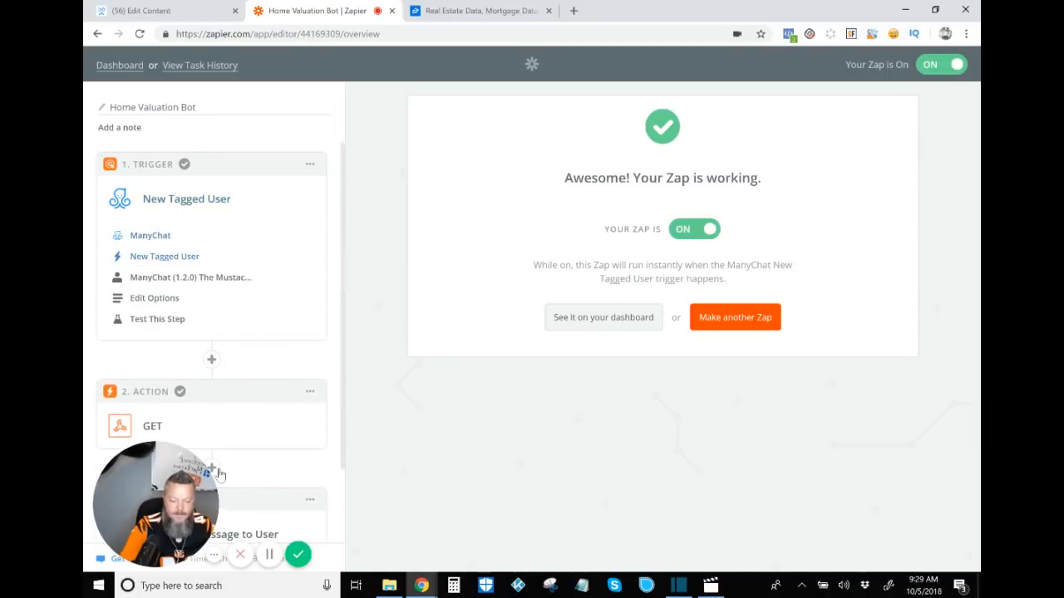
left_click(220, 475)
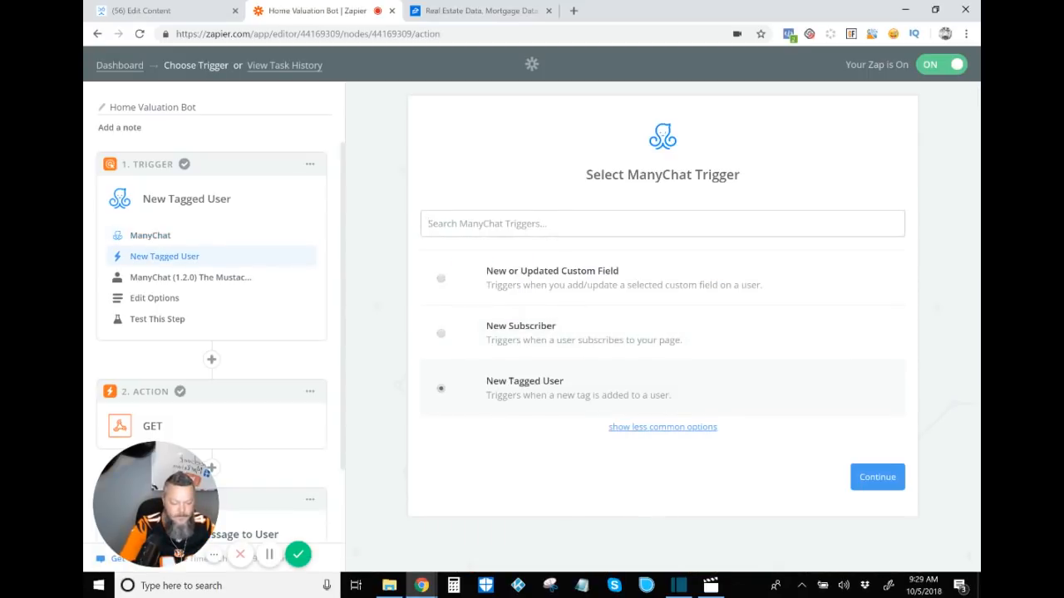
left_click(662, 427)
scroll(663, 327, "down", 2)
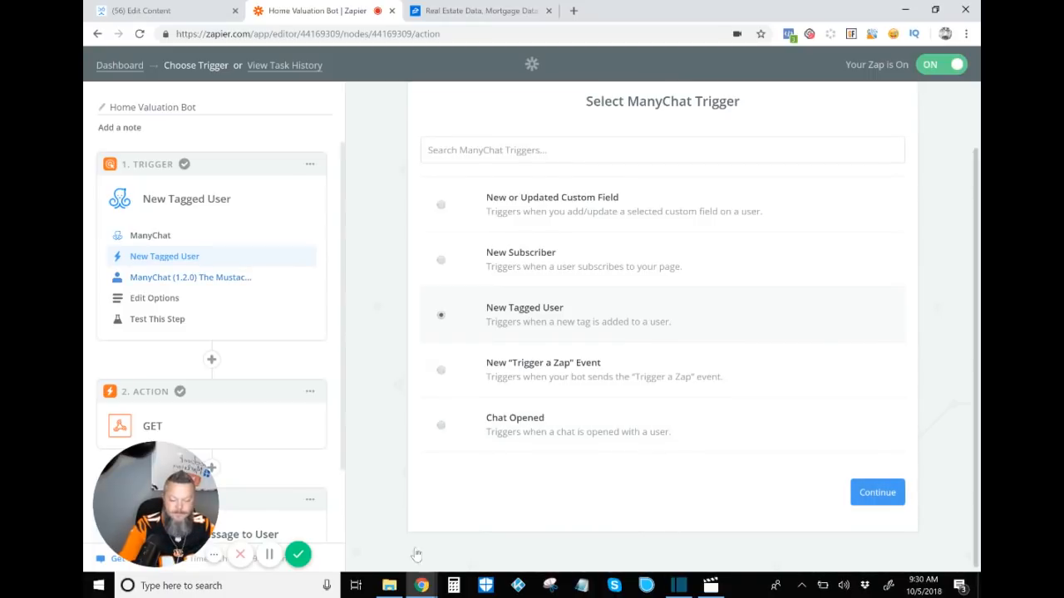
left_click(238, 279)
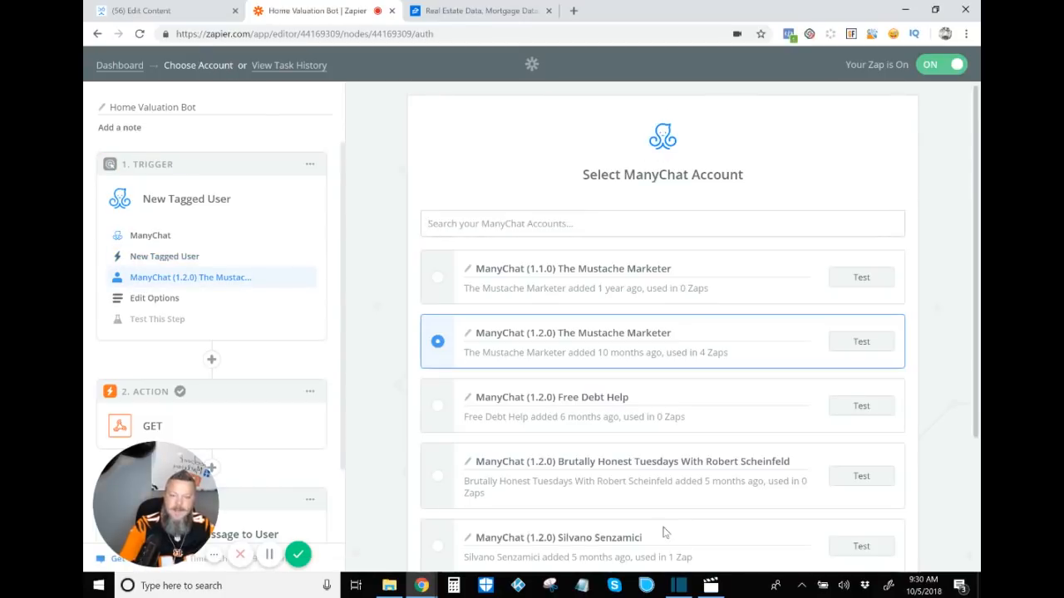
scroll(663, 533, "down", 2)
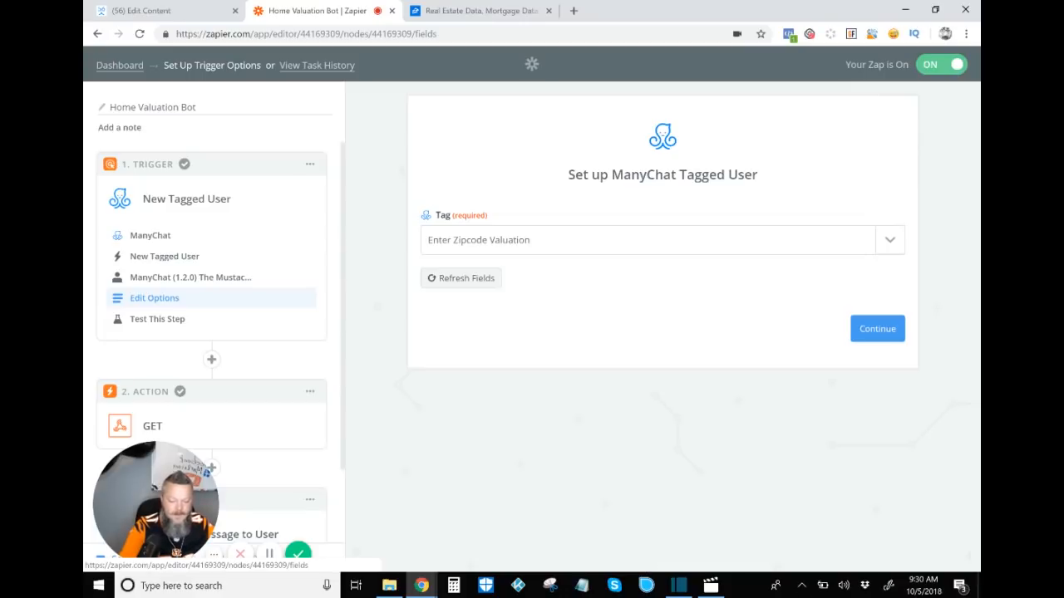
Step: Open the trigger's test step and examine Tagged User A's sample data, including its custom fields, then continue
left_click(157, 318)
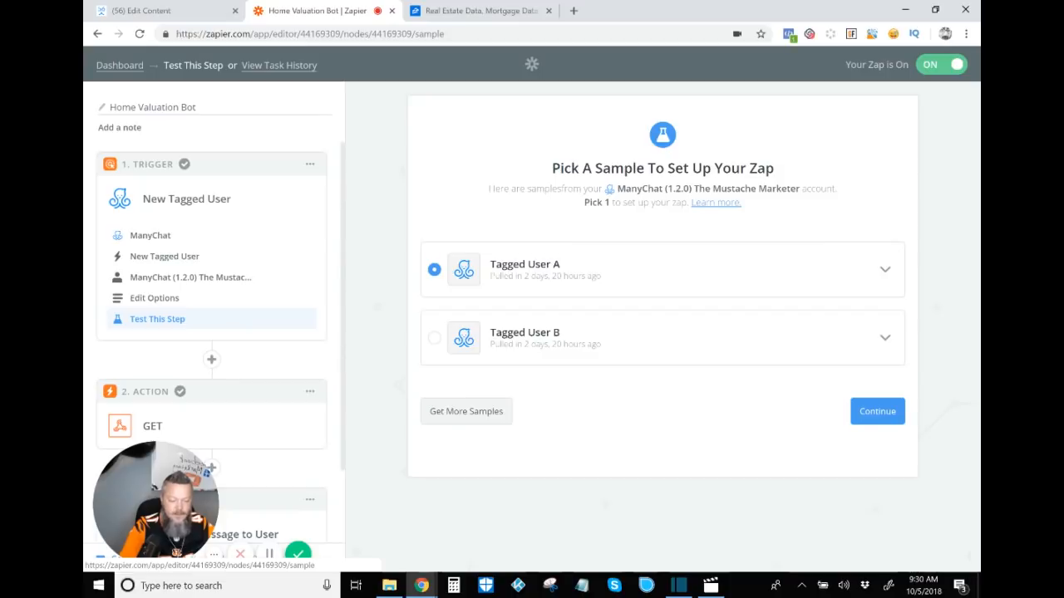
left_click(885, 270)
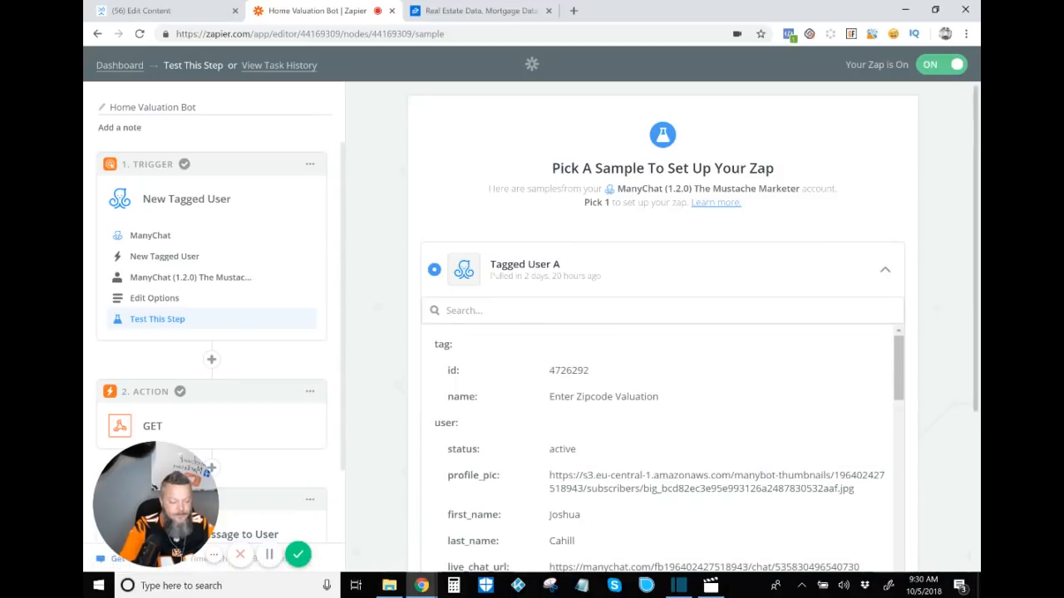
scroll(662, 326, "down", 2)
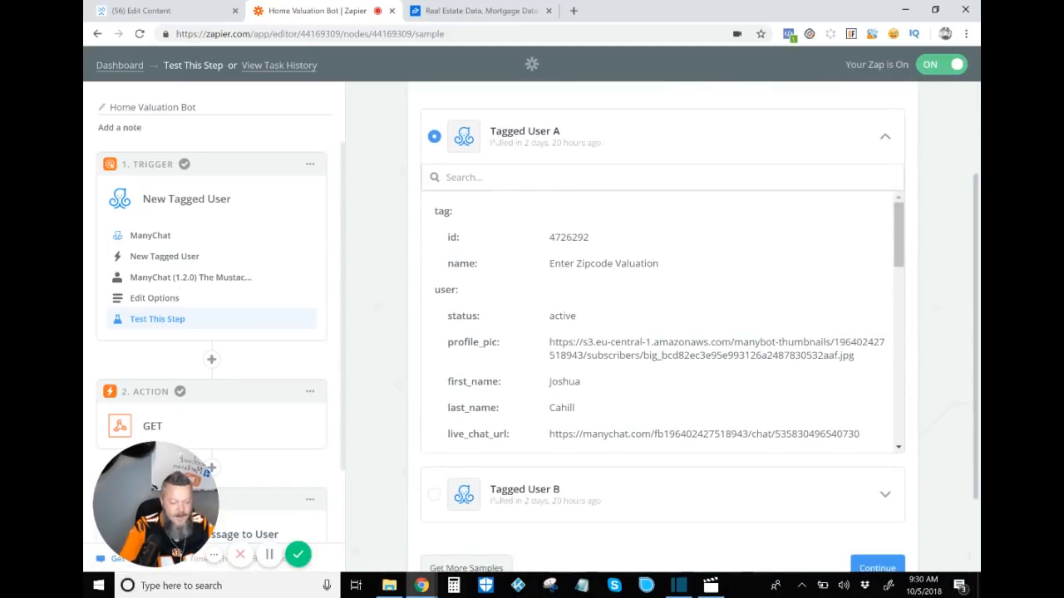
scroll(662, 326, "up", 2)
scroll(662, 424, "down", 2)
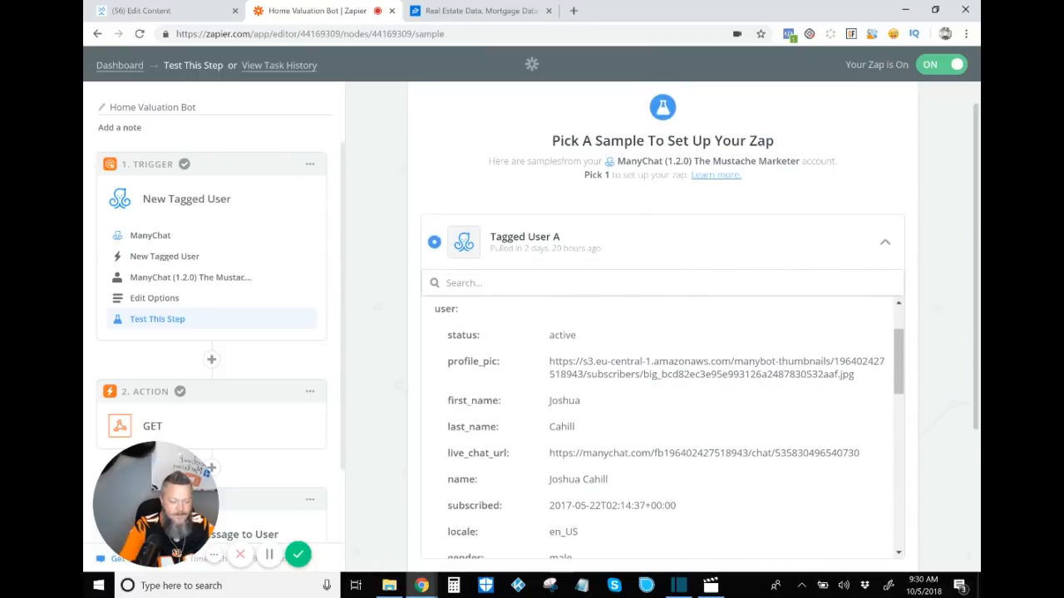
scroll(663, 327, "down", 2)
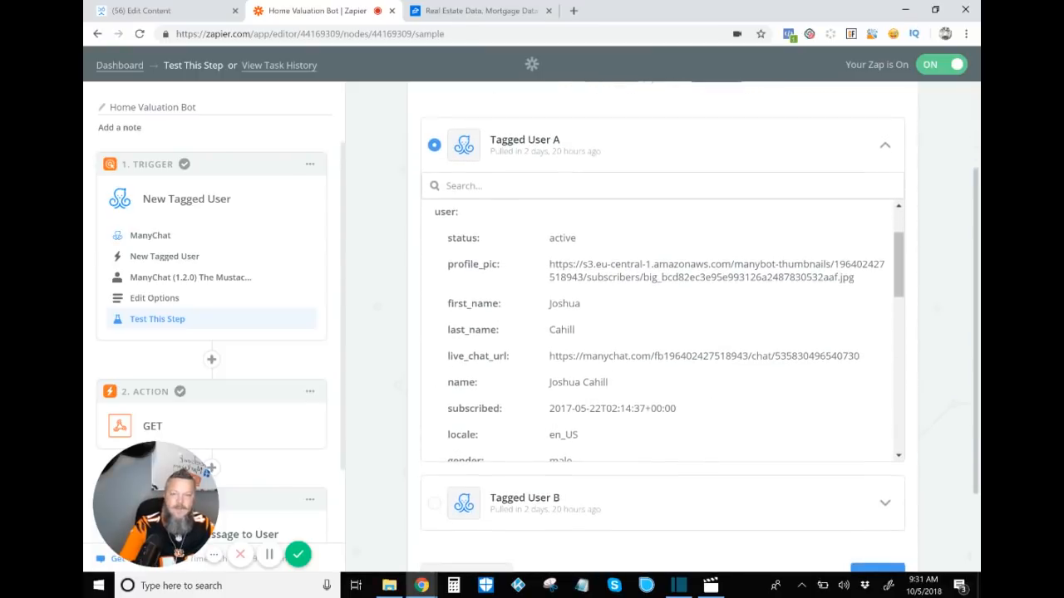
scroll(663, 329, "down", 2)
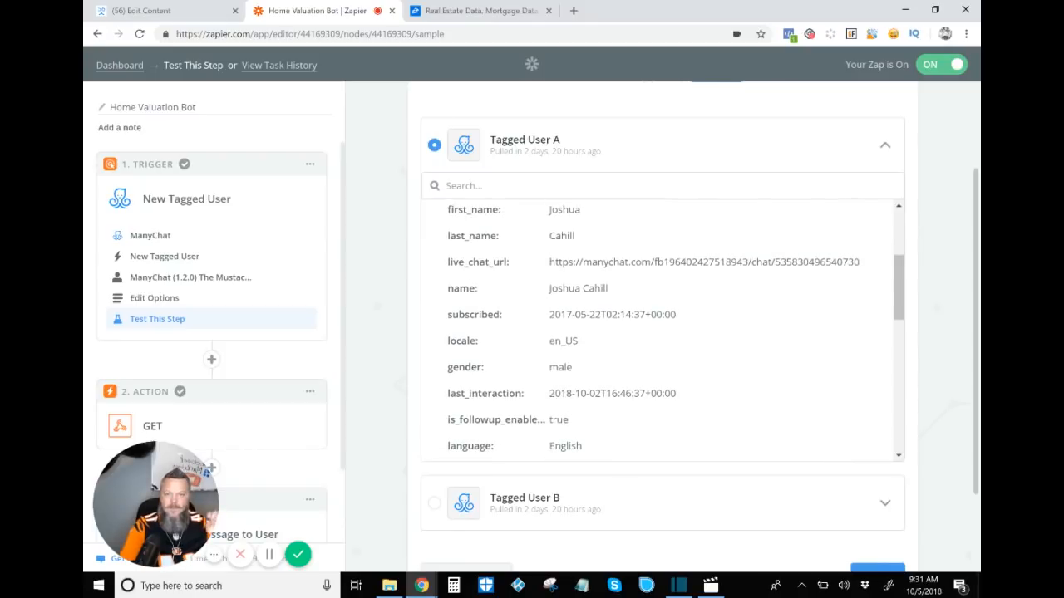
scroll(663, 332, "down", 1)
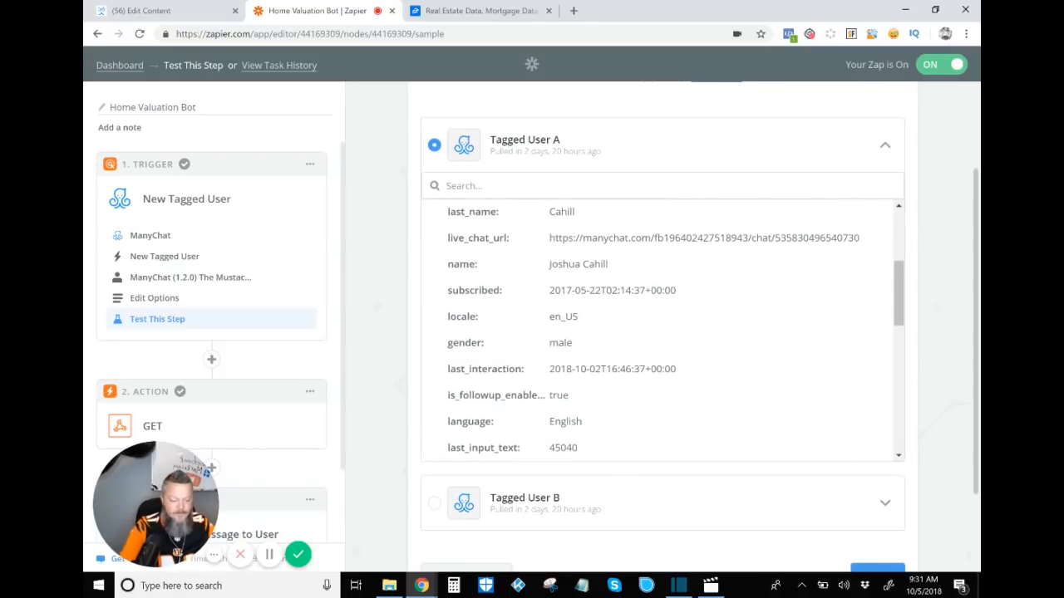
scroll(663, 333, "down", 4)
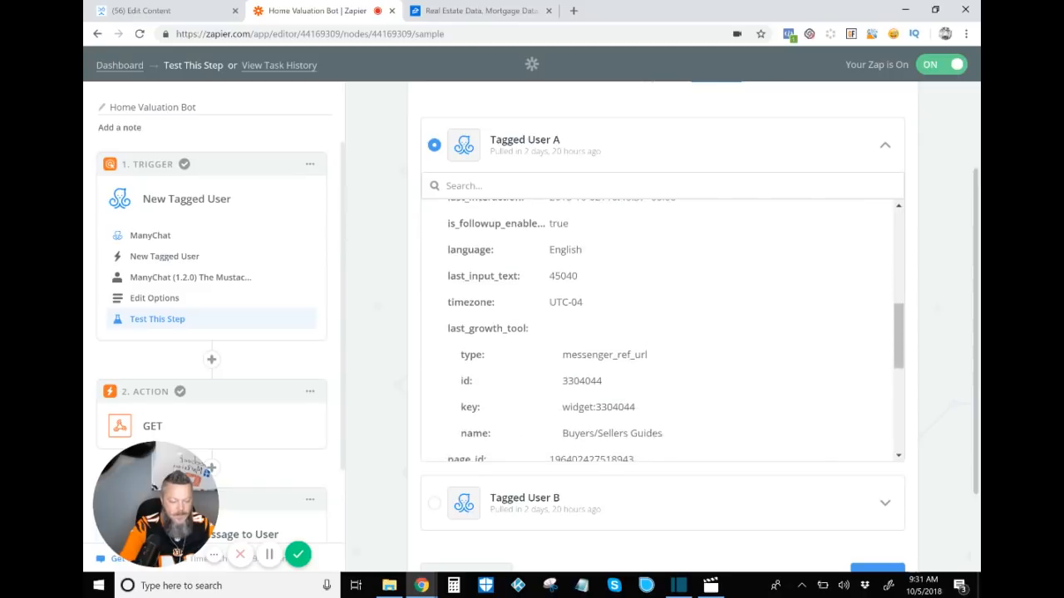
scroll(662, 332, "down", 4)
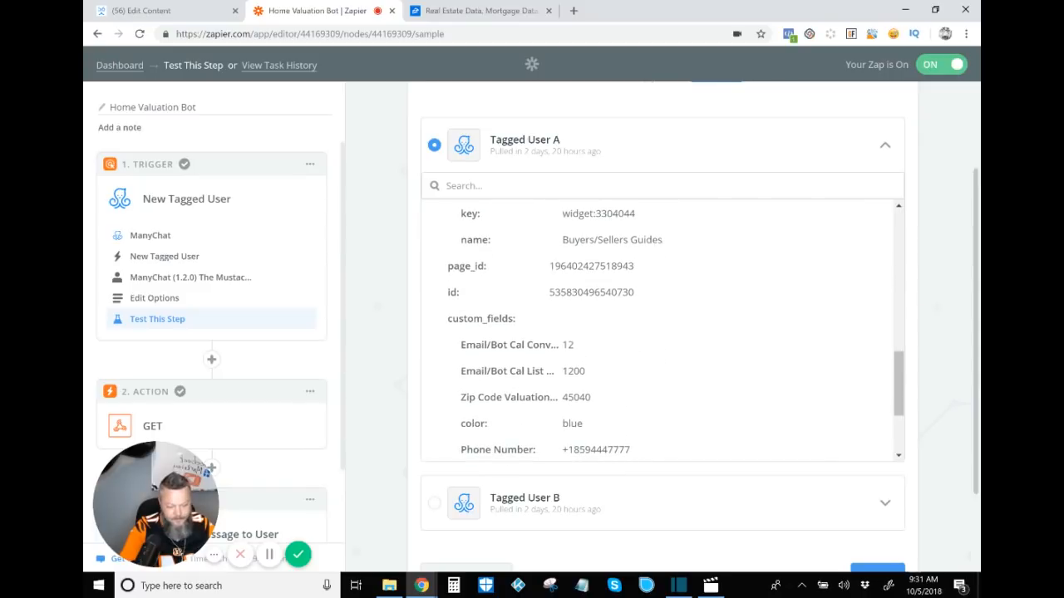
scroll(662, 333, "down", 3)
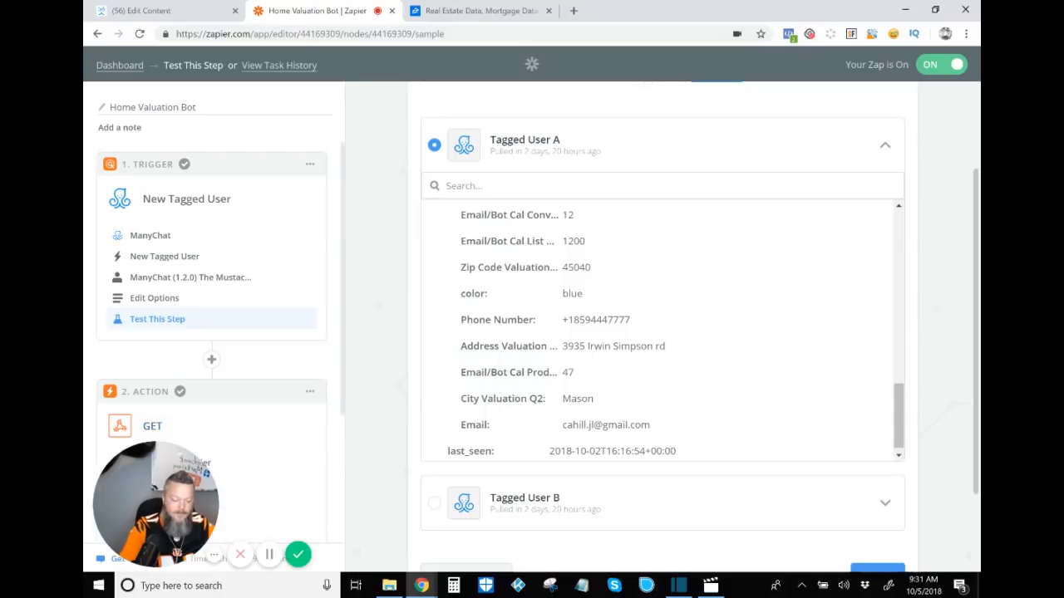
scroll(662, 332, "down", 2)
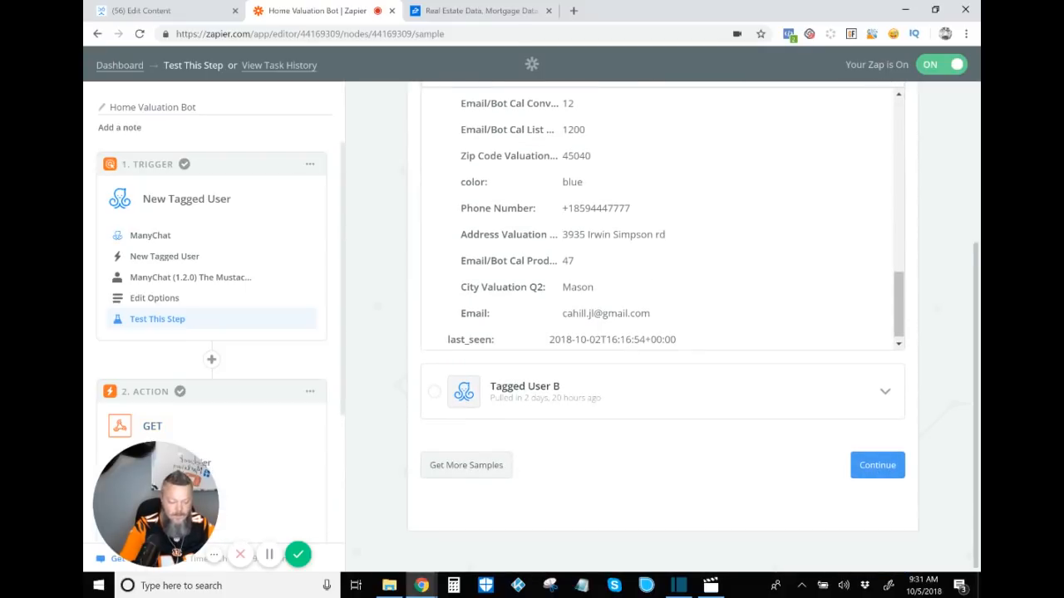
left_click(877, 465)
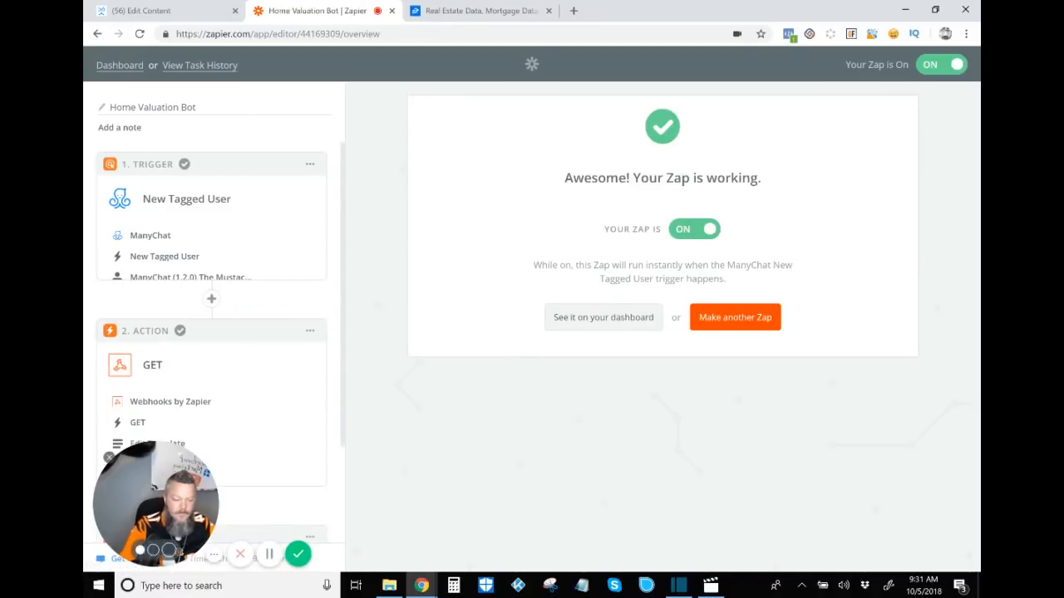
Step: Review the Webhooks by Zapier GET action's app and action type, then open its Edit Template settings
left_click_drag(156, 505, 890, 150)
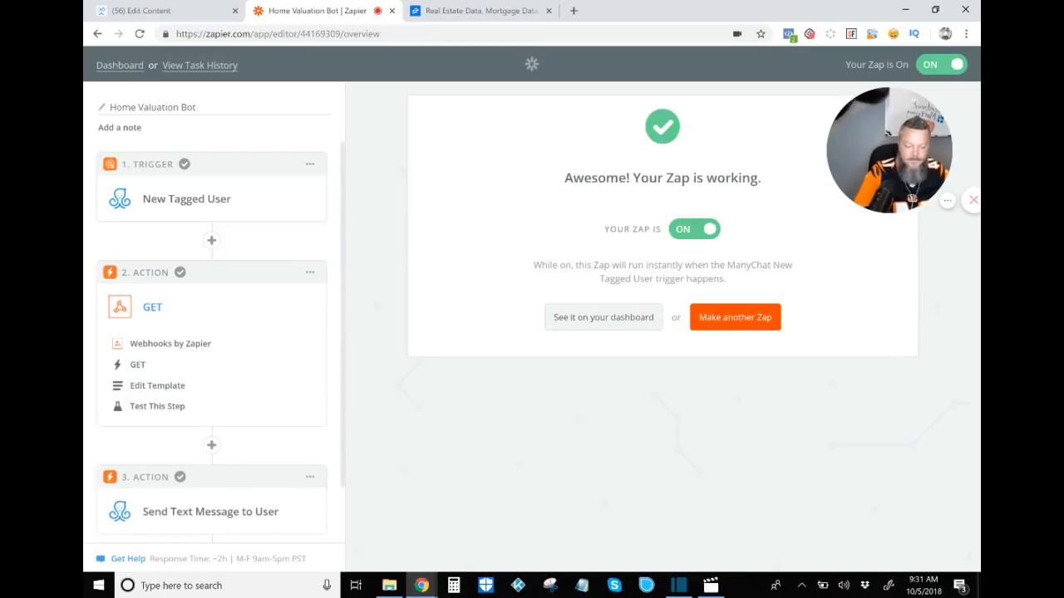
left_click(170, 343)
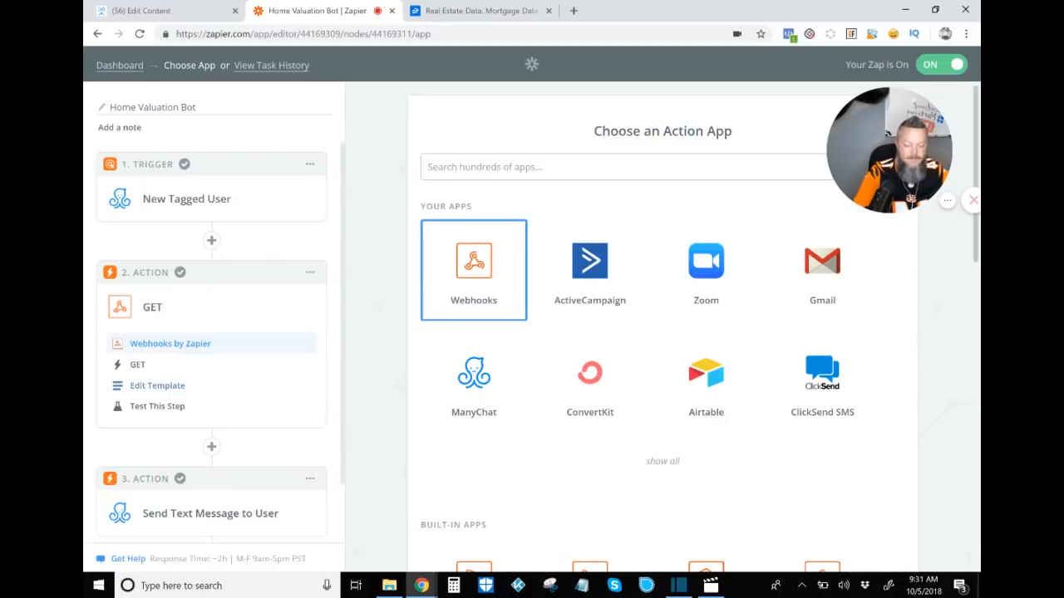
left_click(138, 365)
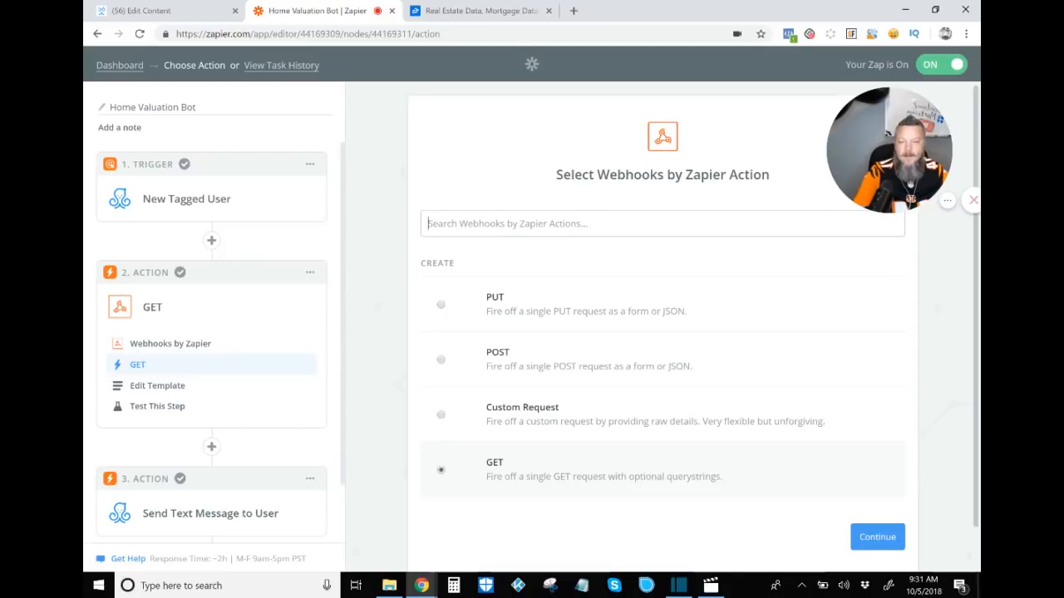
scroll(663, 333, "down", 1)
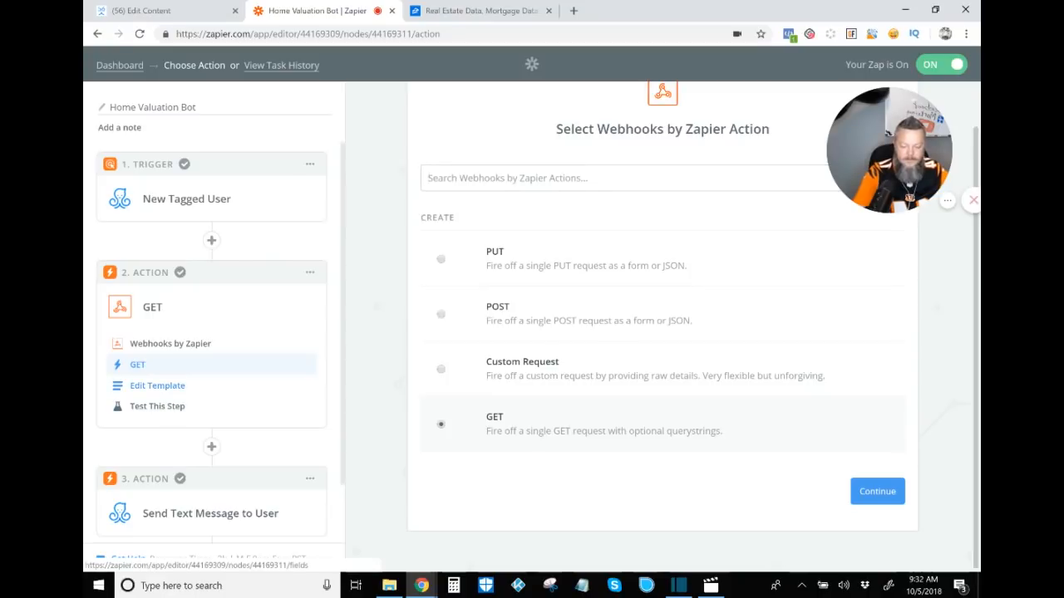
left_click(157, 385)
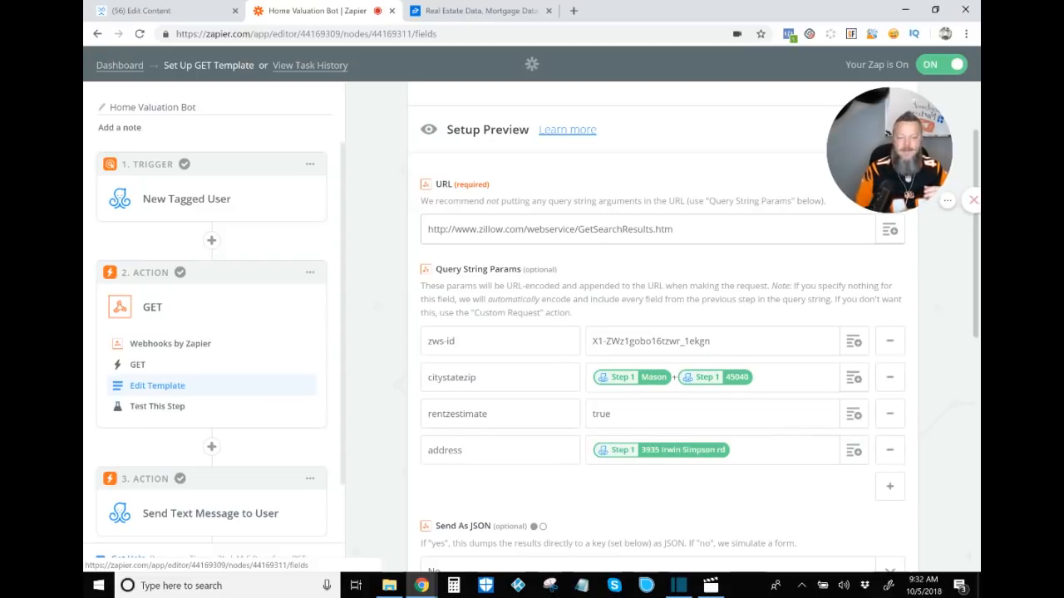
Step: Check the Zillow API overview page, then return and review the GET template's URL and query string params
key("ctrl+Tab")
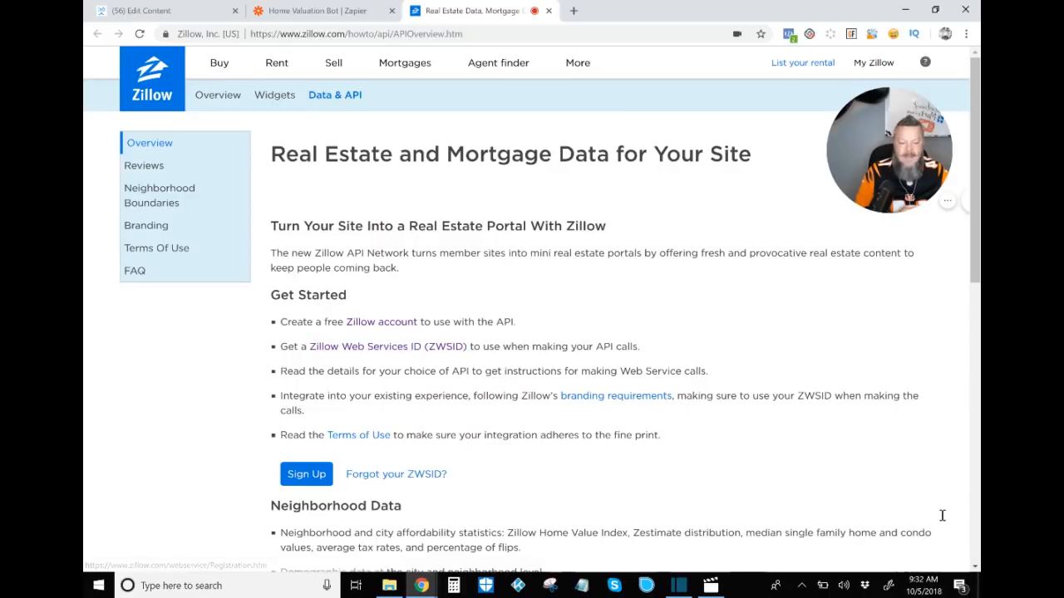
left_click(316, 10)
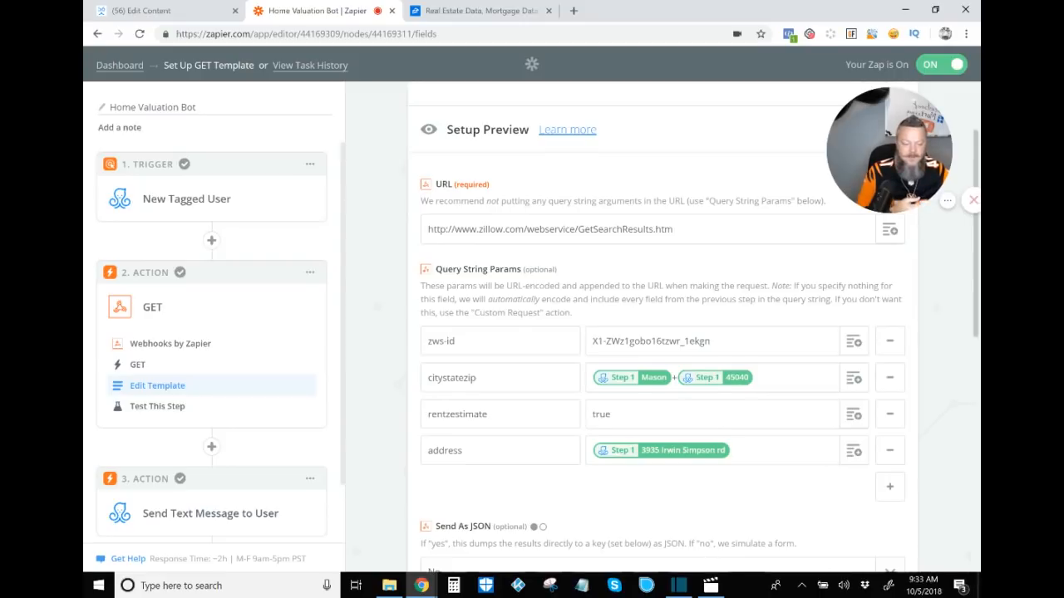
scroll(694, 332, "down", 1)
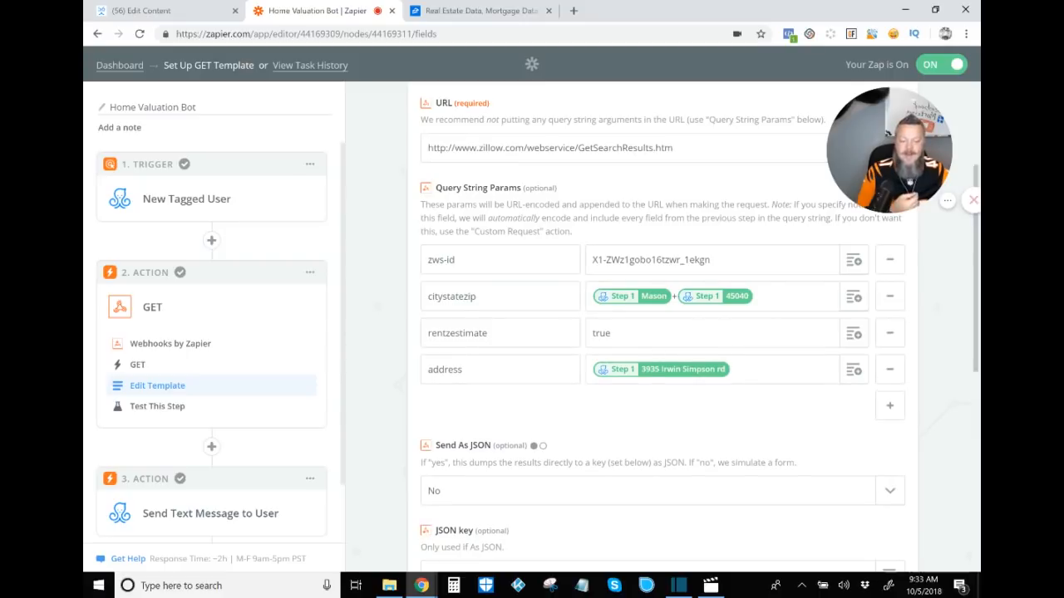
scroll(798, 494, "down", 1)
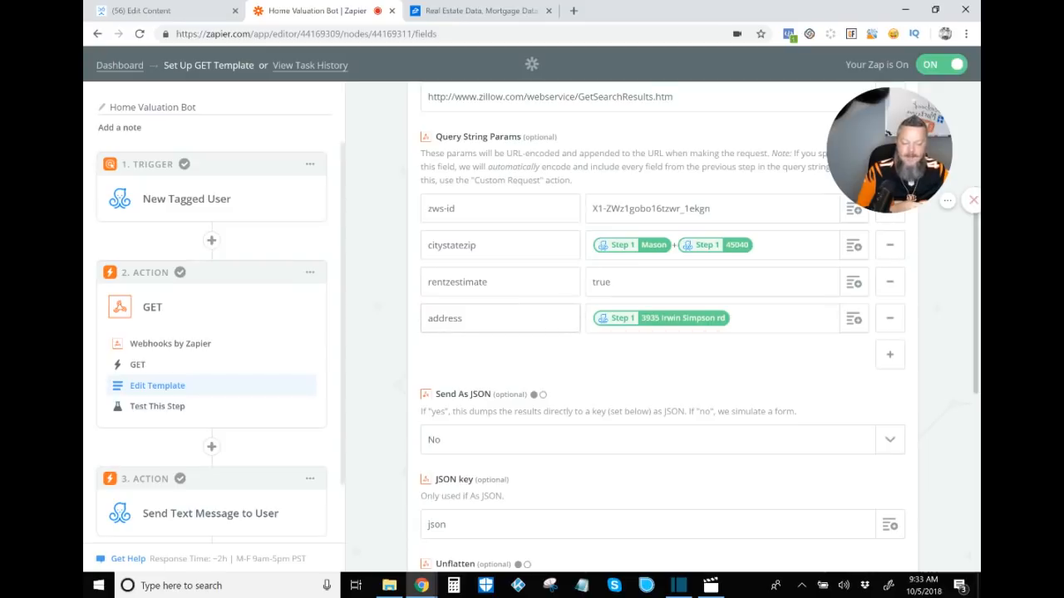
scroll(698, 333, "up", 1)
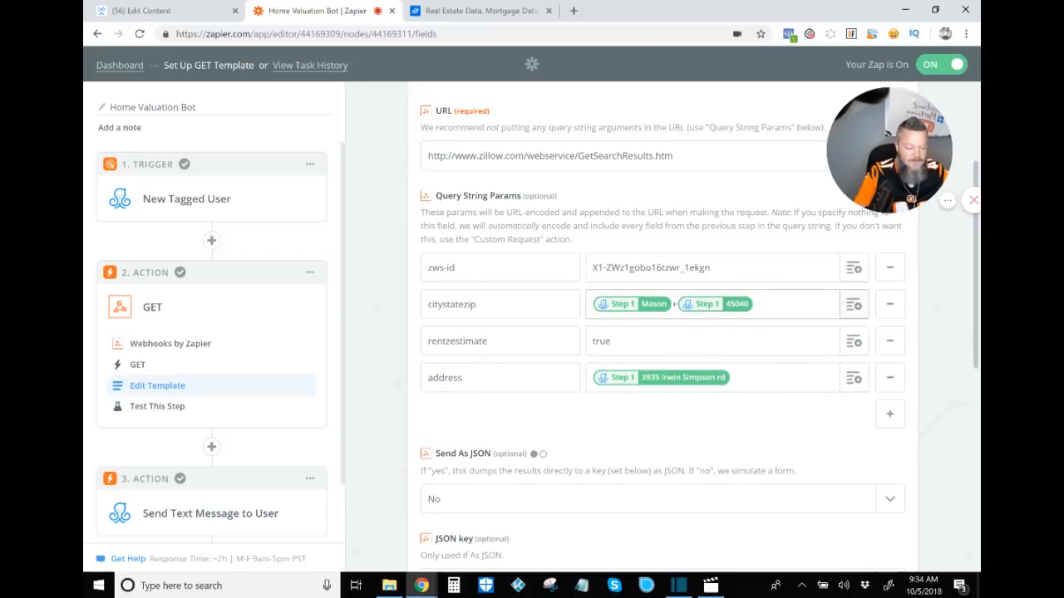
Step: Open the field picker for the citystatezip parameter and browse the available ManyChat trigger fields
left_click(854, 305)
scroll(723, 408, "down", 3)
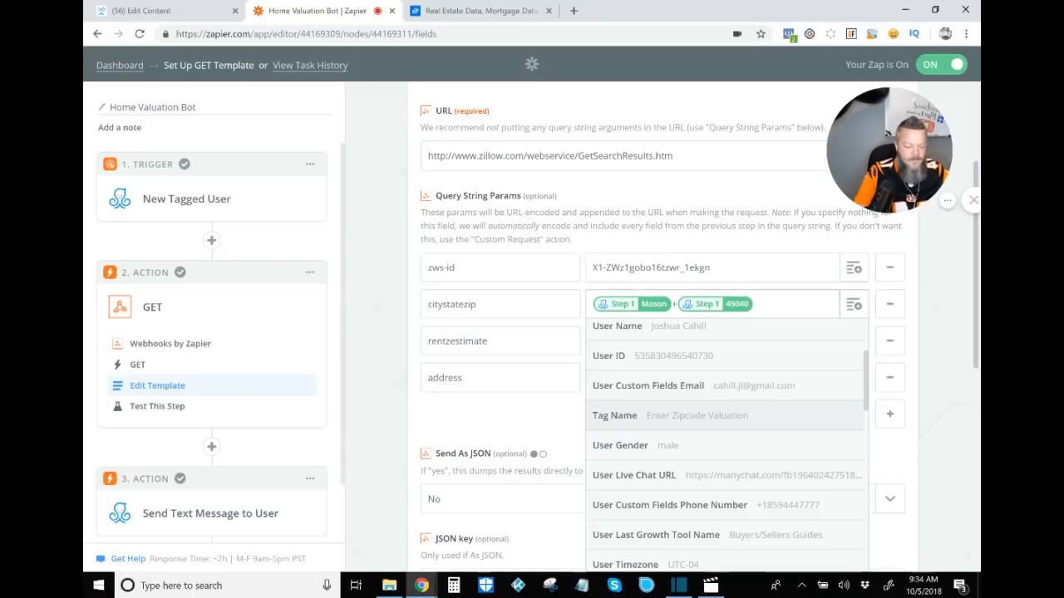
scroll(726, 428, "down", 5)
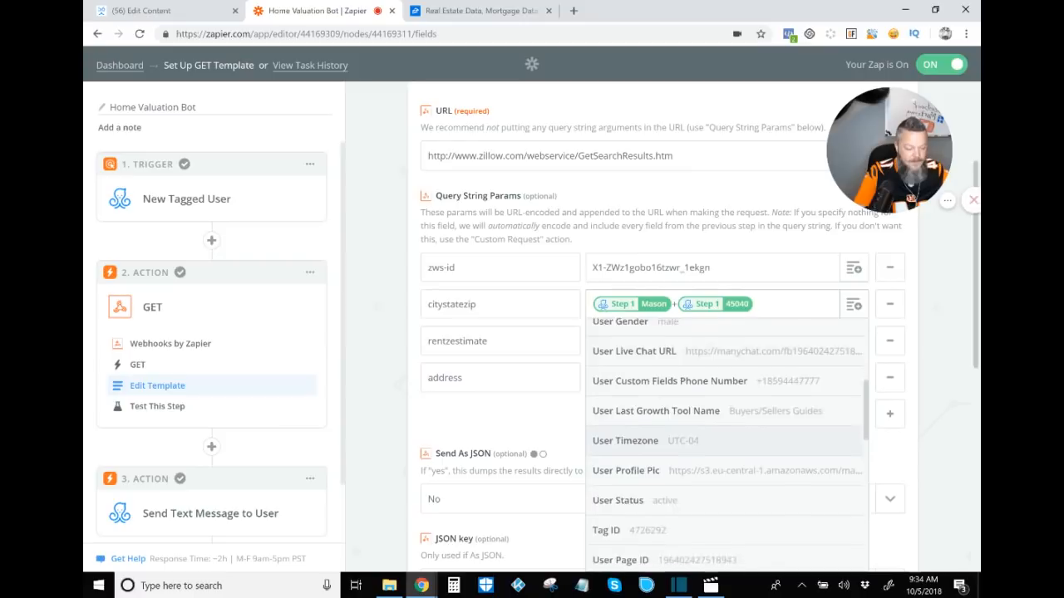
Step: Browse the remaining trigger fields in the citystatezip picker, then open and browse the address parameter's field picker before closing it
scroll(727, 448, "down", 5)
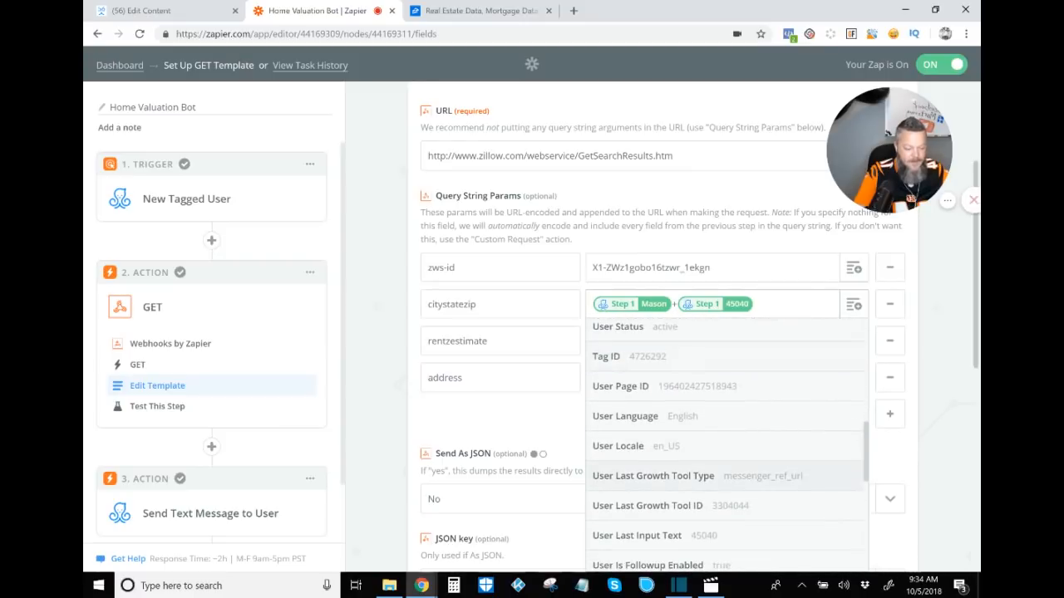
scroll(727, 448, "down", 6)
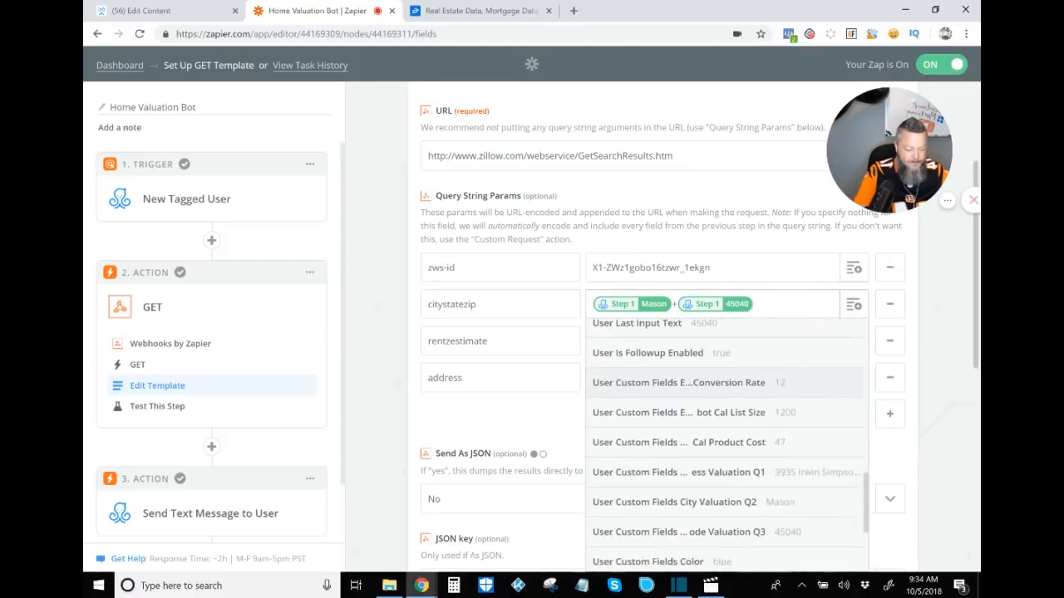
scroll(727, 399, "down", 2)
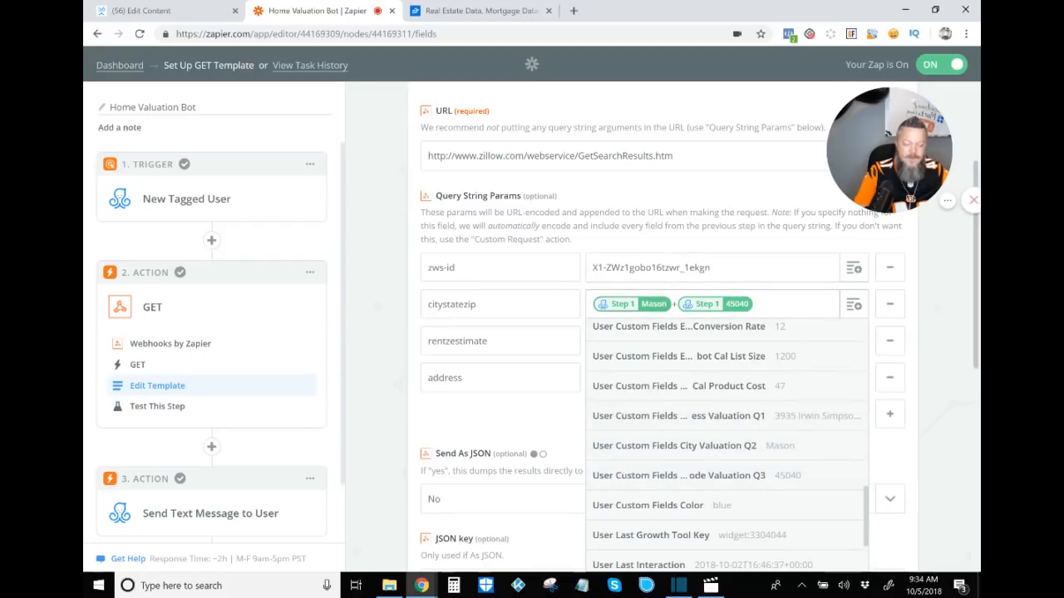
scroll(727, 449, "down", 3)
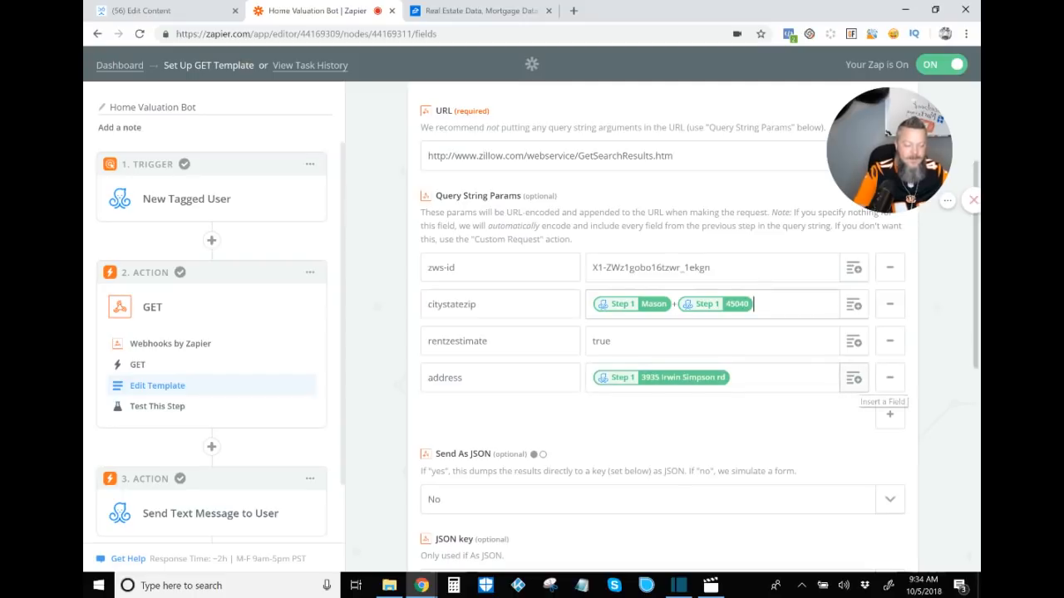
left_click(854, 378)
scroll(725, 478, "down", 5)
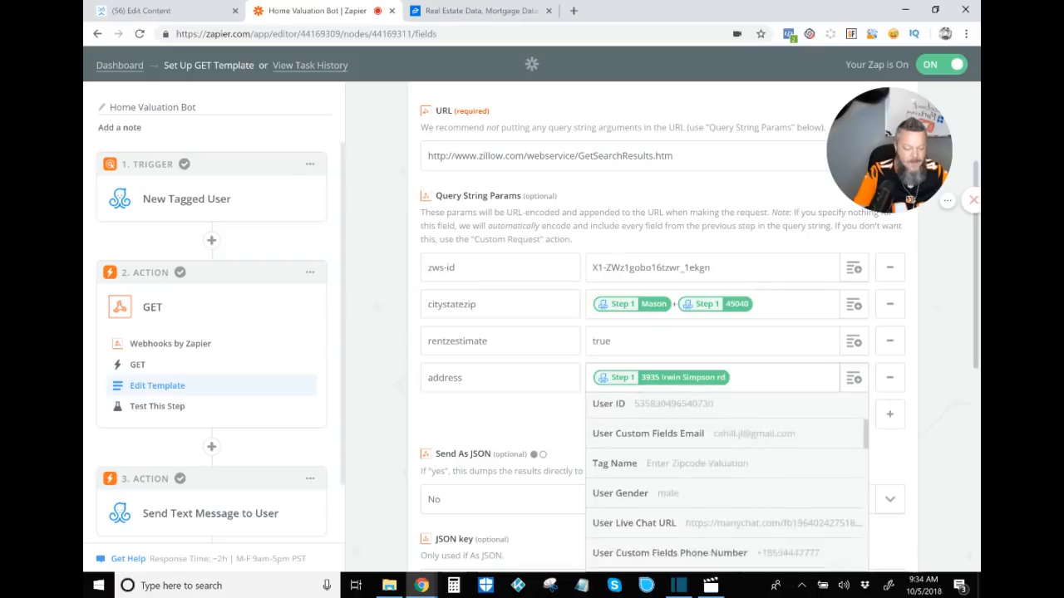
scroll(724, 470, "down", 2)
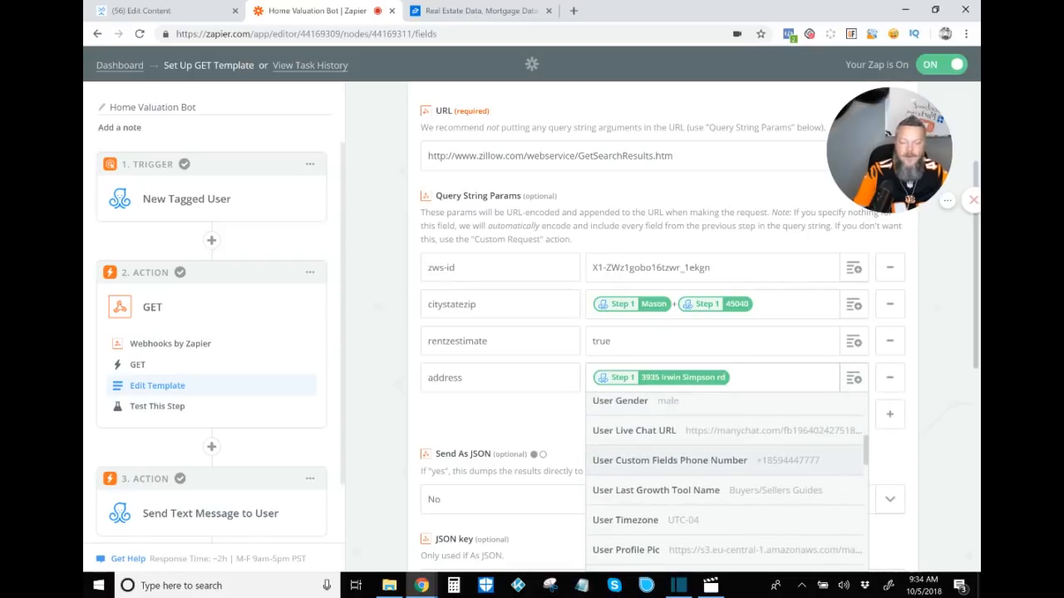
key("Escape")
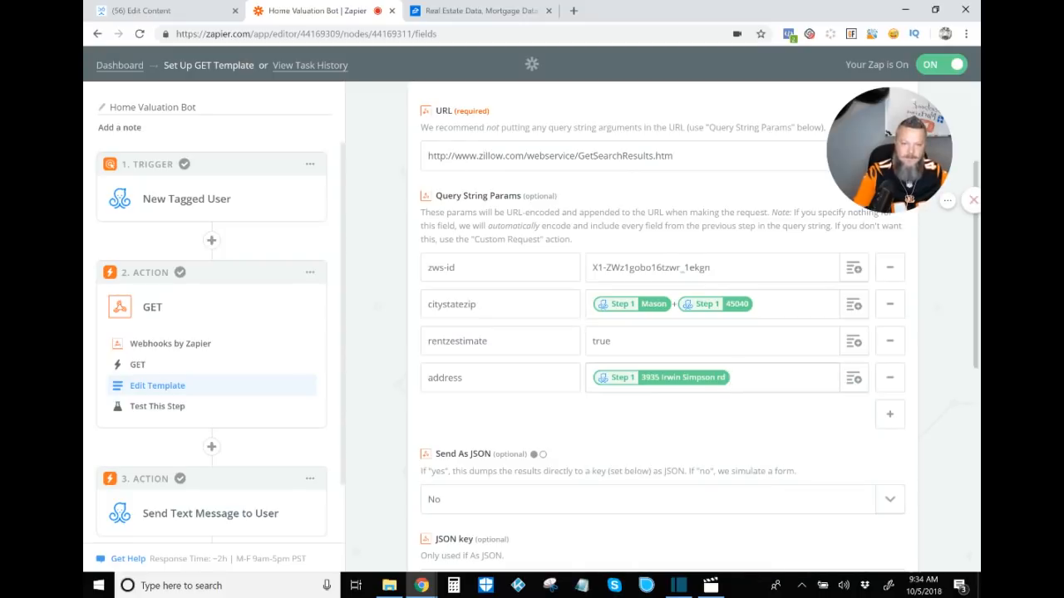
Step: Review the GET template's remaining options such as Send As JSON, JSON key, Unflatten, Basic Auth and Headers, then continue
scroll(873, 530, "down", 3)
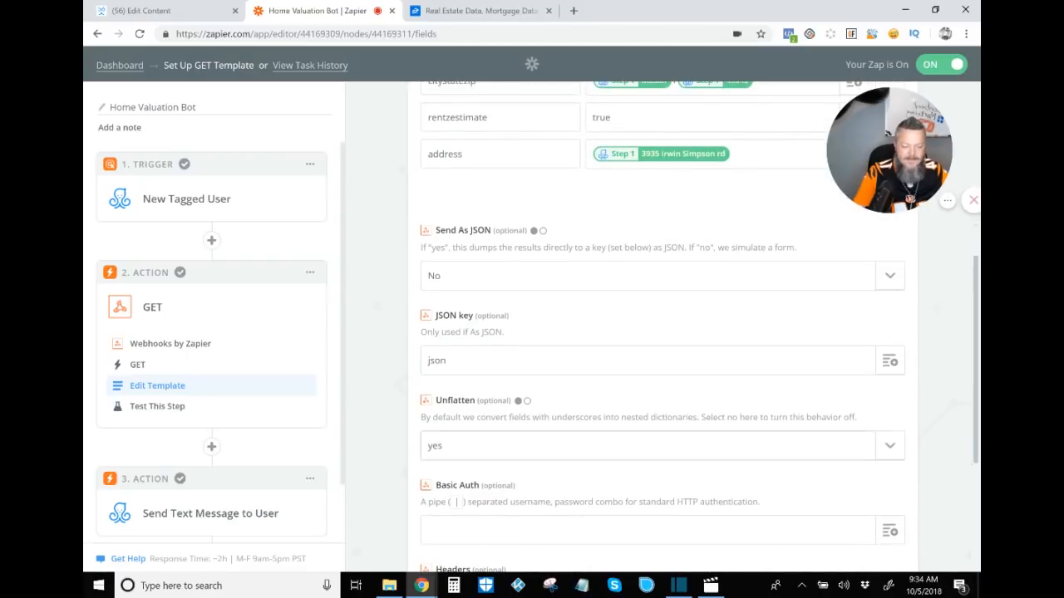
scroll(699, 327, "down", 1)
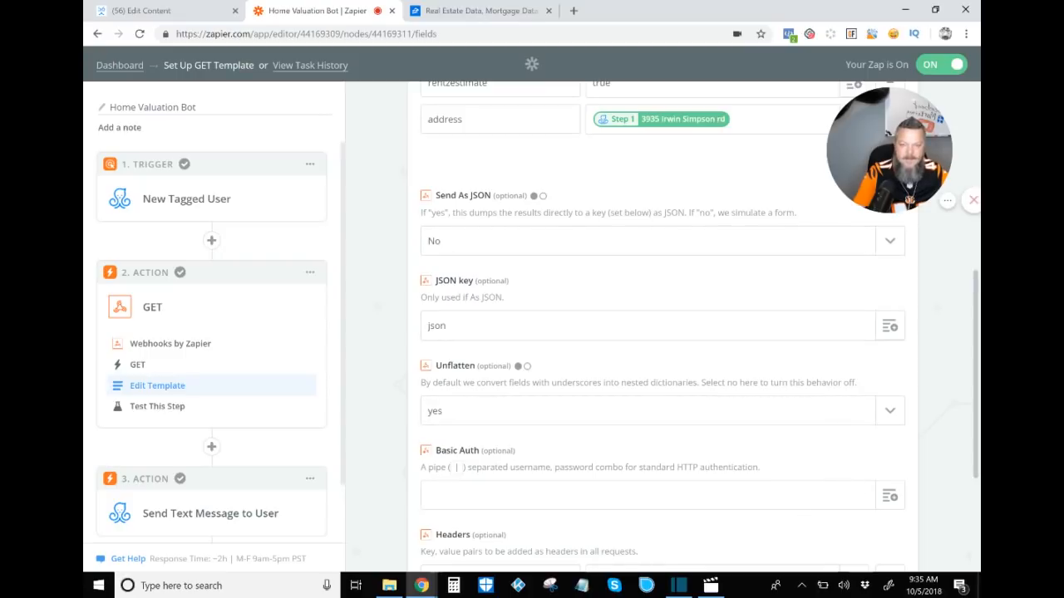
scroll(663, 333, "down", 3)
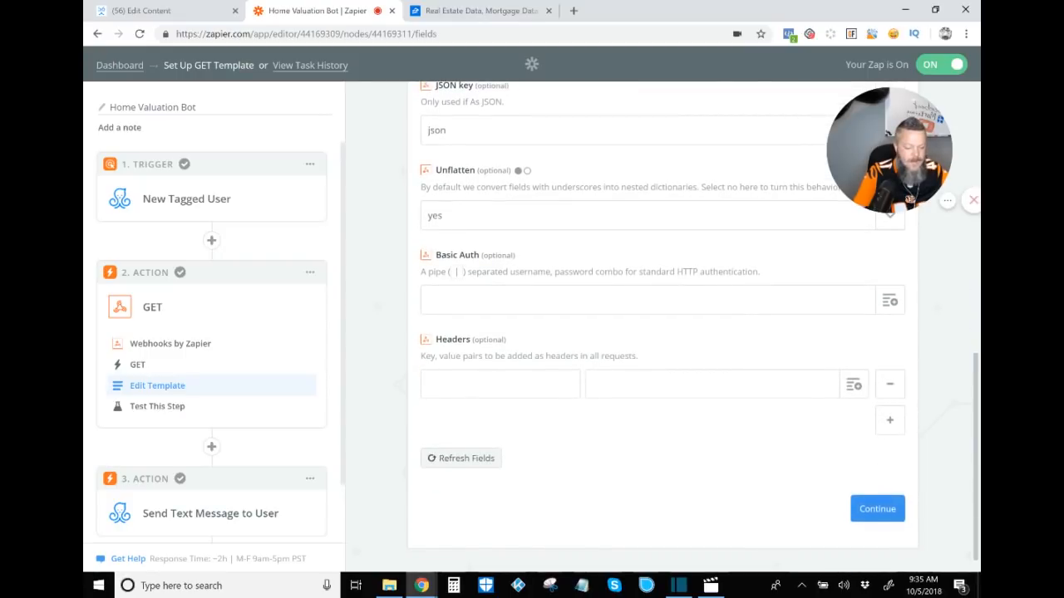
left_click(877, 509)
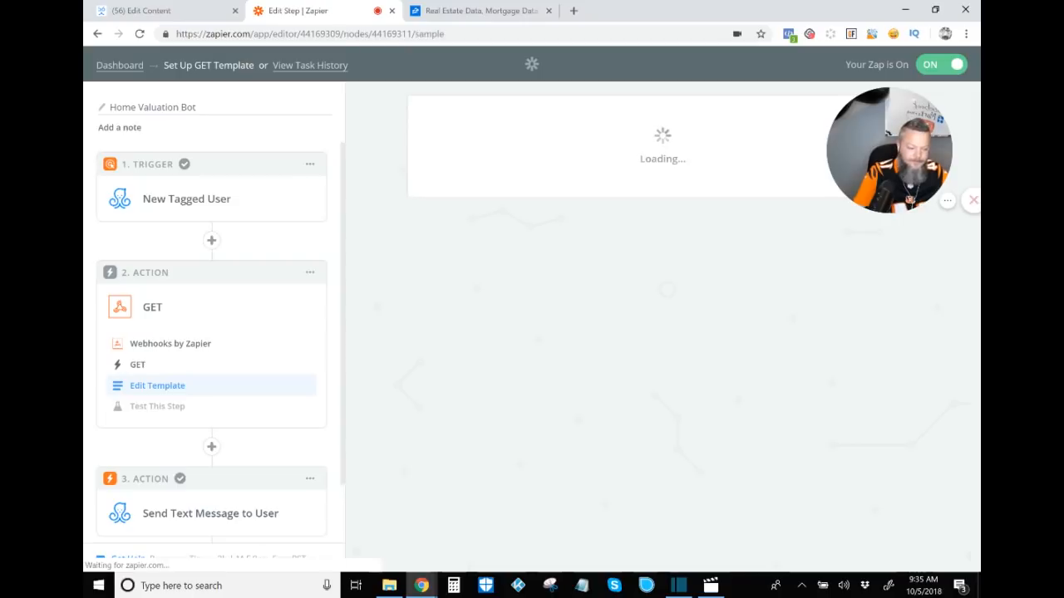
Step: Examine the Zillow sample response from the GET step's test, including request and valuation range data, then re-test the step
scroll(663, 333, "down", 3)
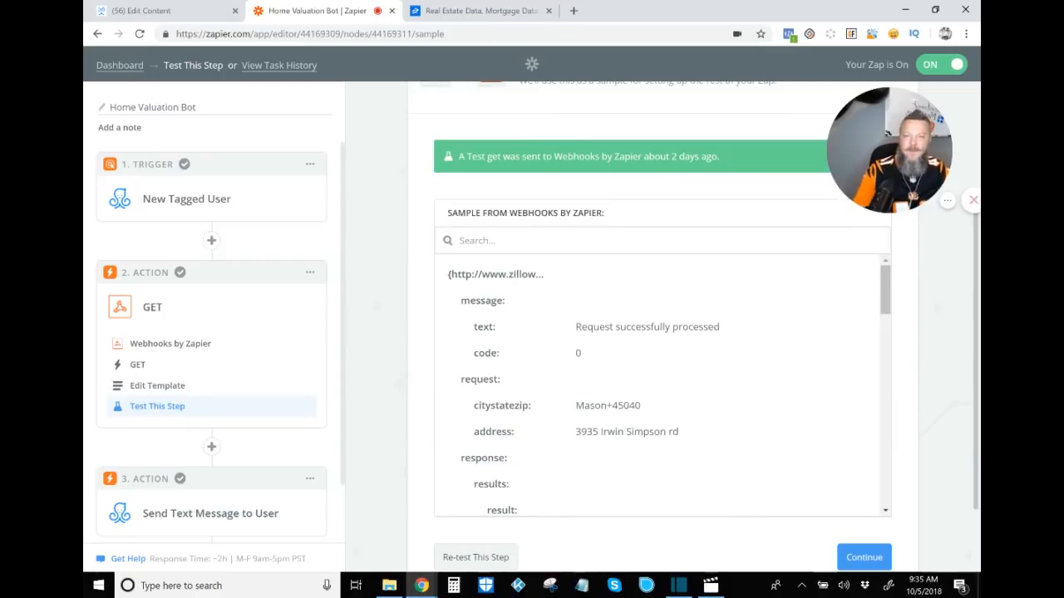
scroll(663, 386, "down", 1)
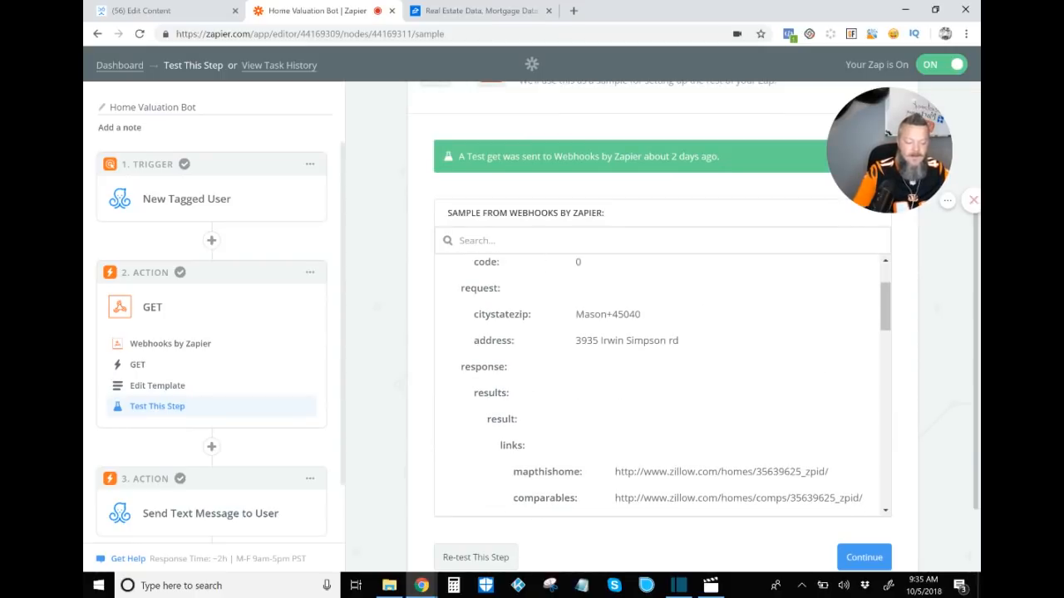
scroll(662, 386, "down", 5)
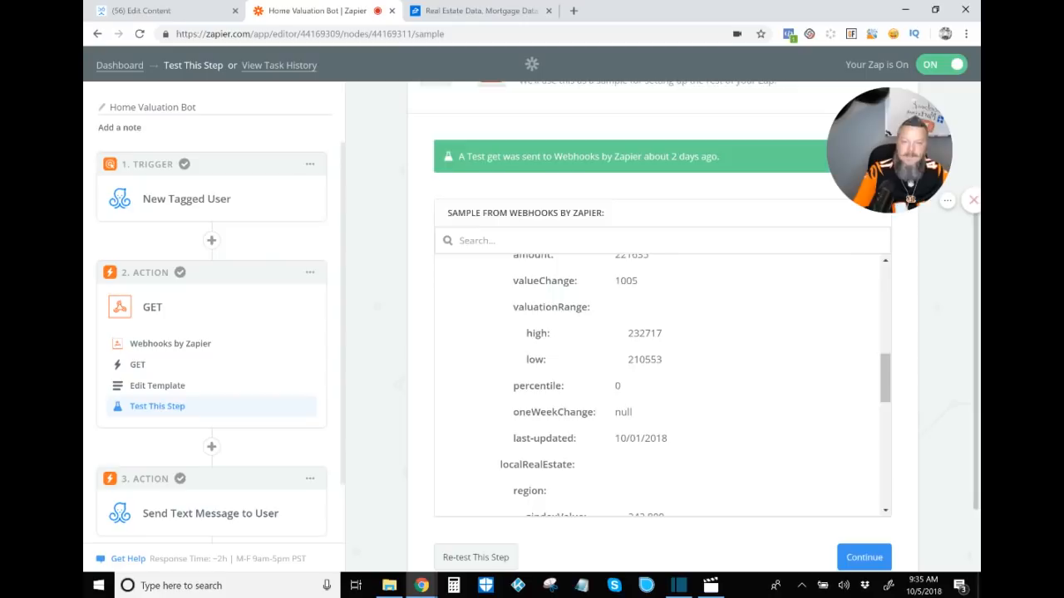
left_click(476, 558)
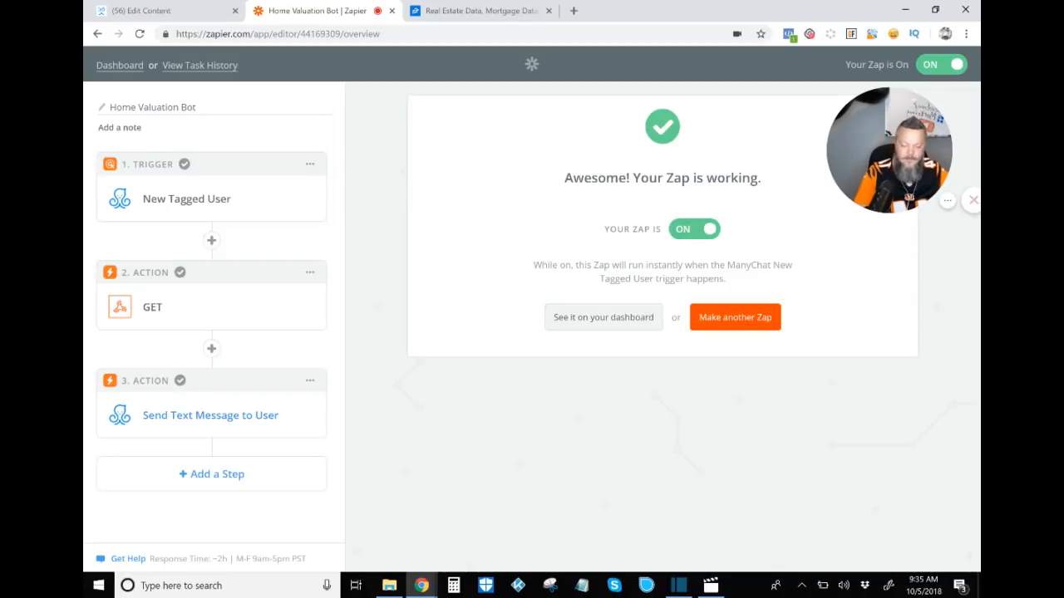
Step: Expand the Send Text Message to User action and review its app and action type choices, then open its Edit Template settings
left_click(210, 415)
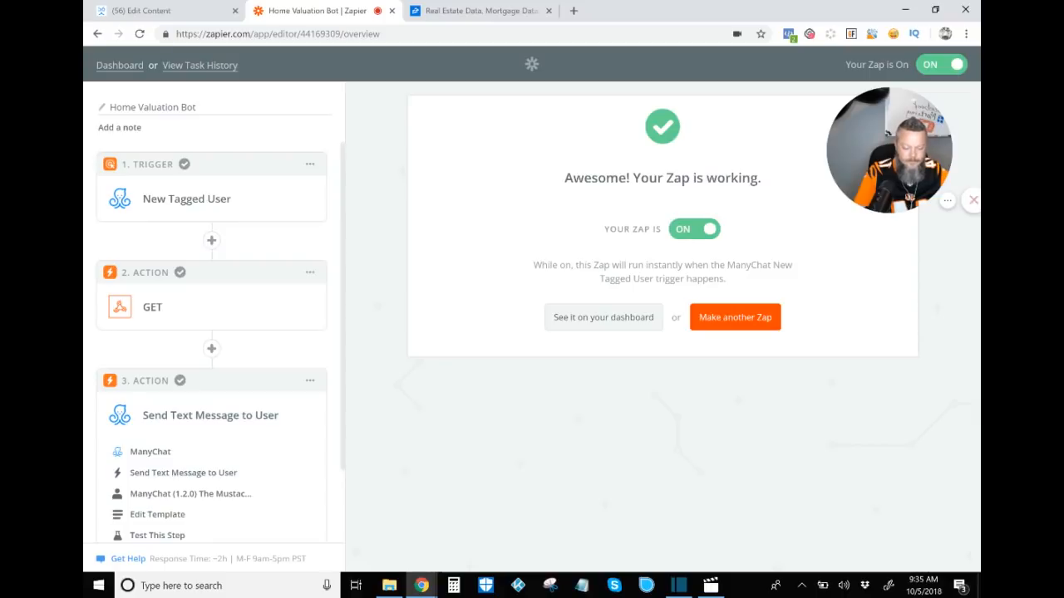
scroll(211, 332, "down", 1)
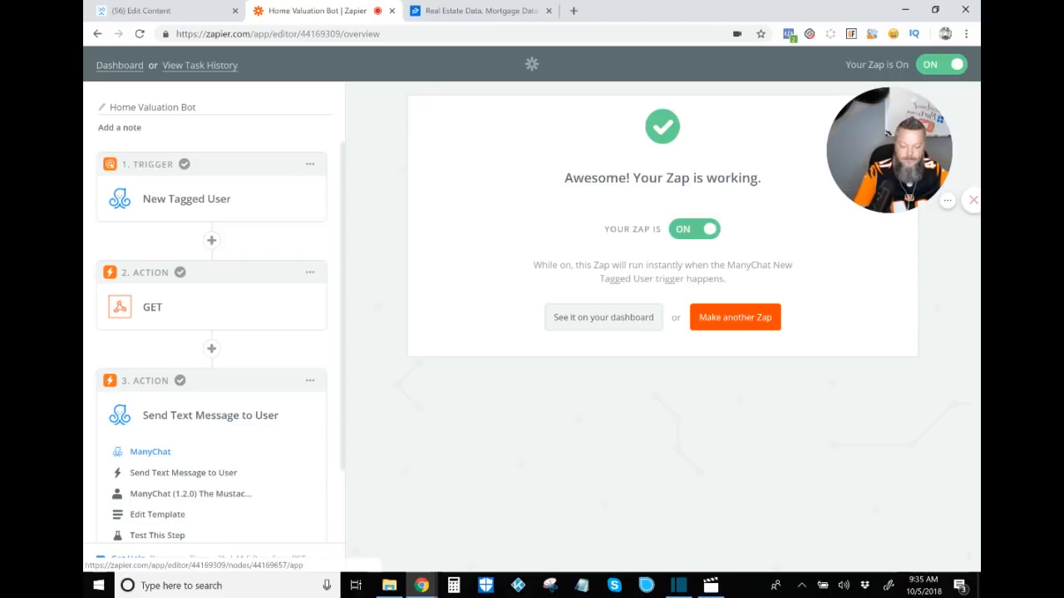
scroll(212, 349, "down", 2)
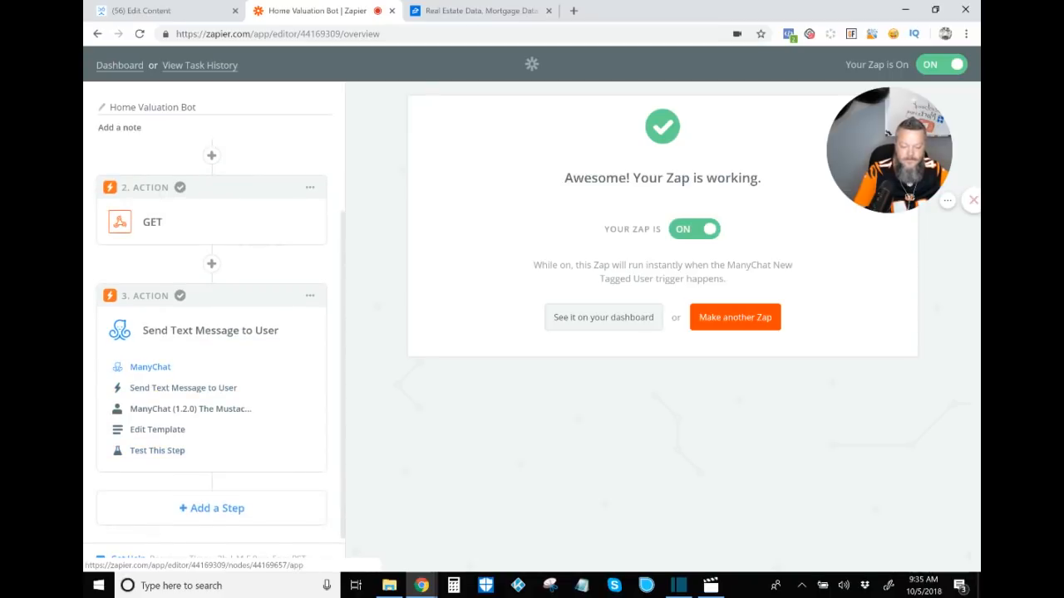
left_click(149, 367)
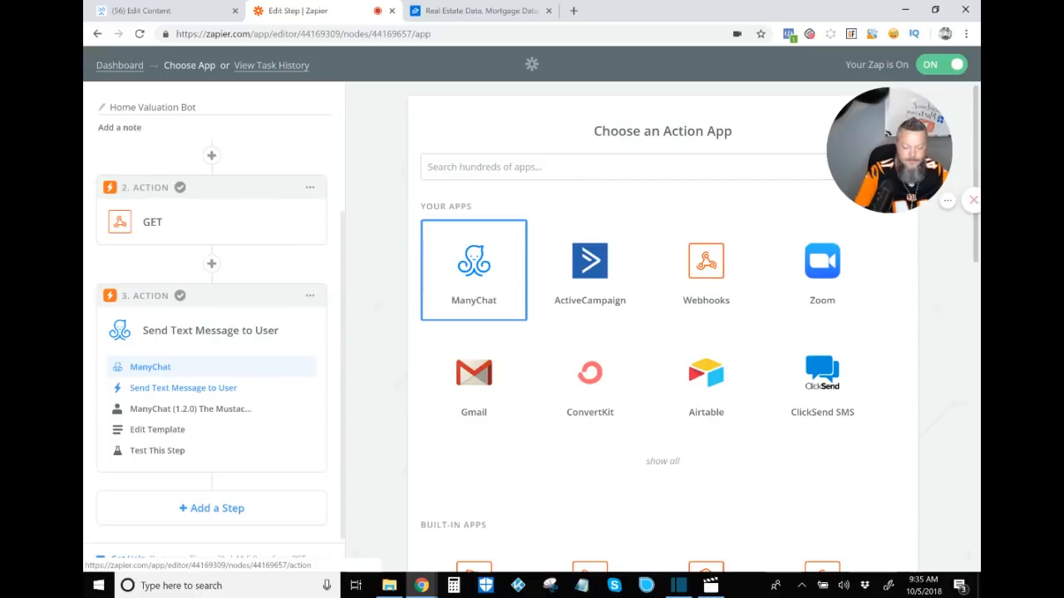
left_click(183, 387)
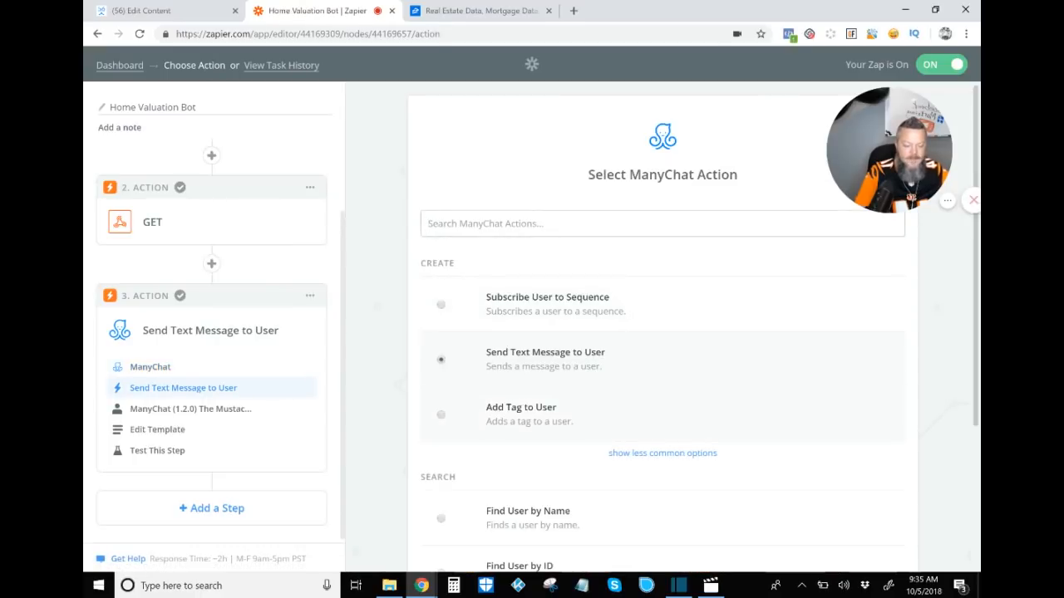
left_click(663, 453)
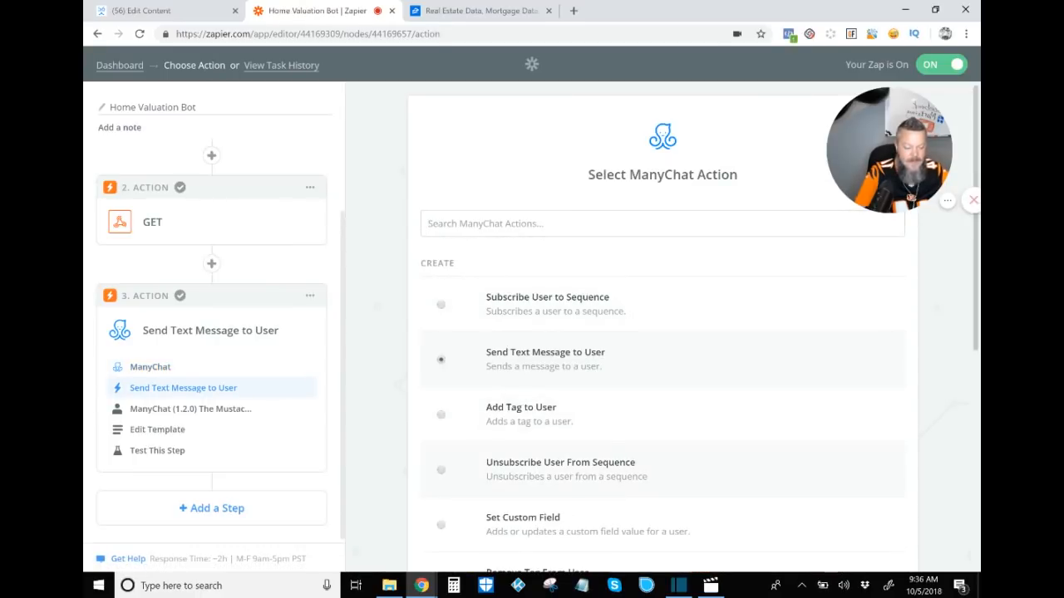
scroll(663, 374, "down", 2)
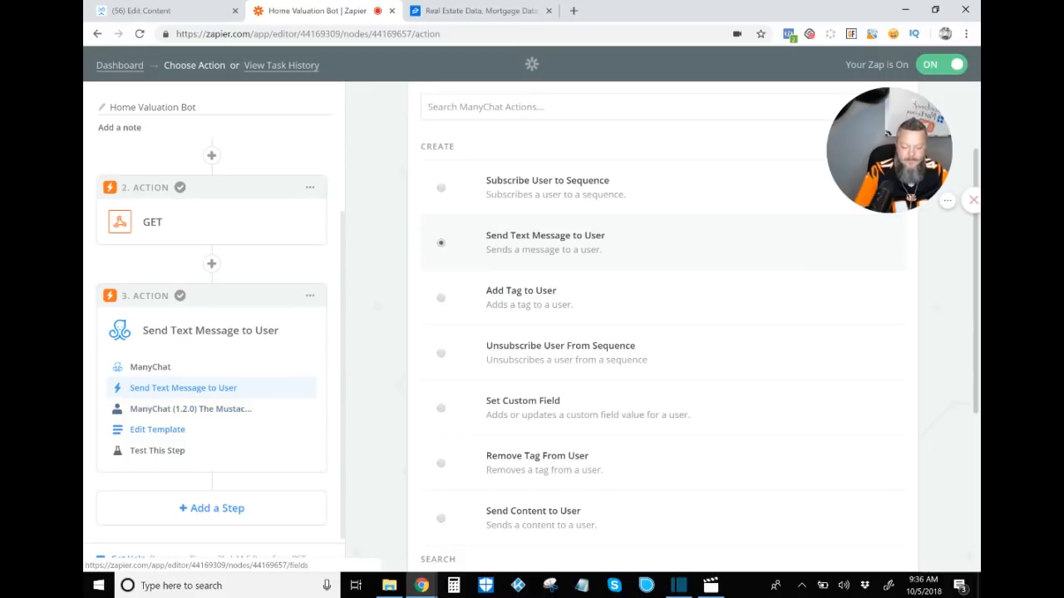
left_click(157, 430)
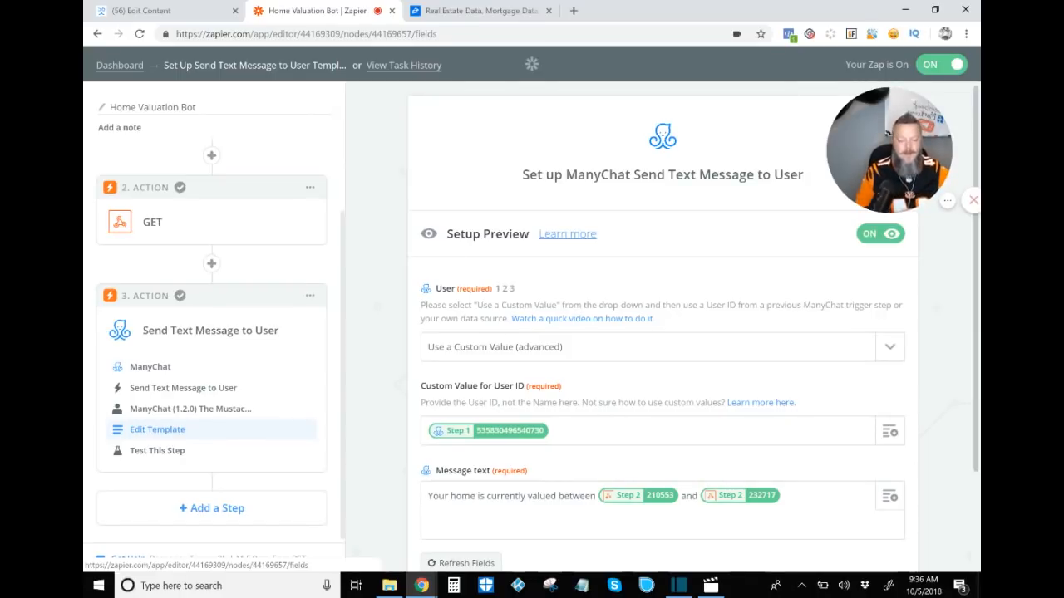
Step: Set the User option to Use a Custom Value (advanced) in the Send Text Message template
scroll(906, 516, "down", 1)
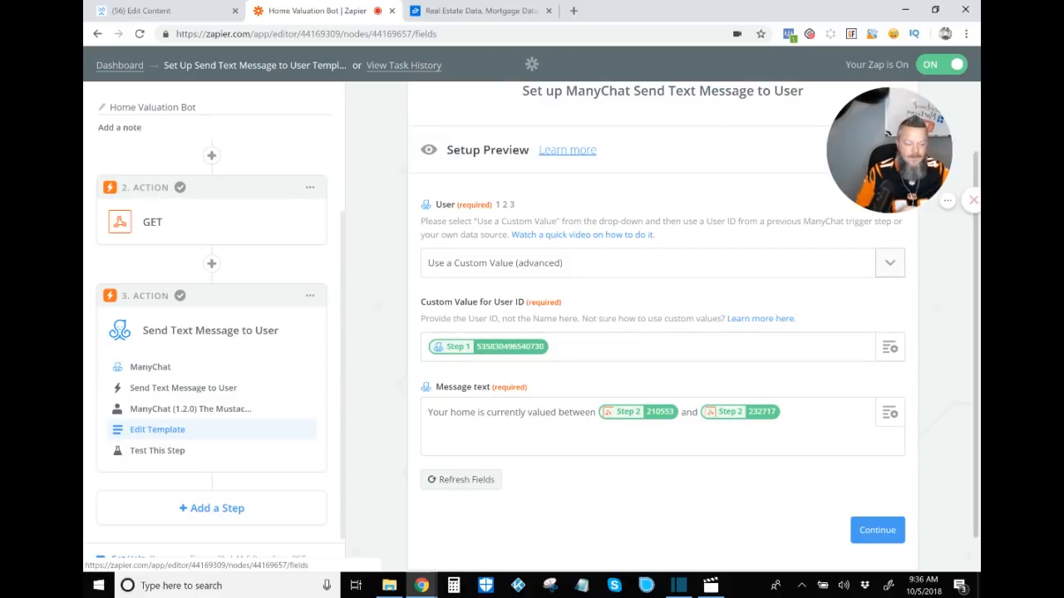
left_click(889, 262)
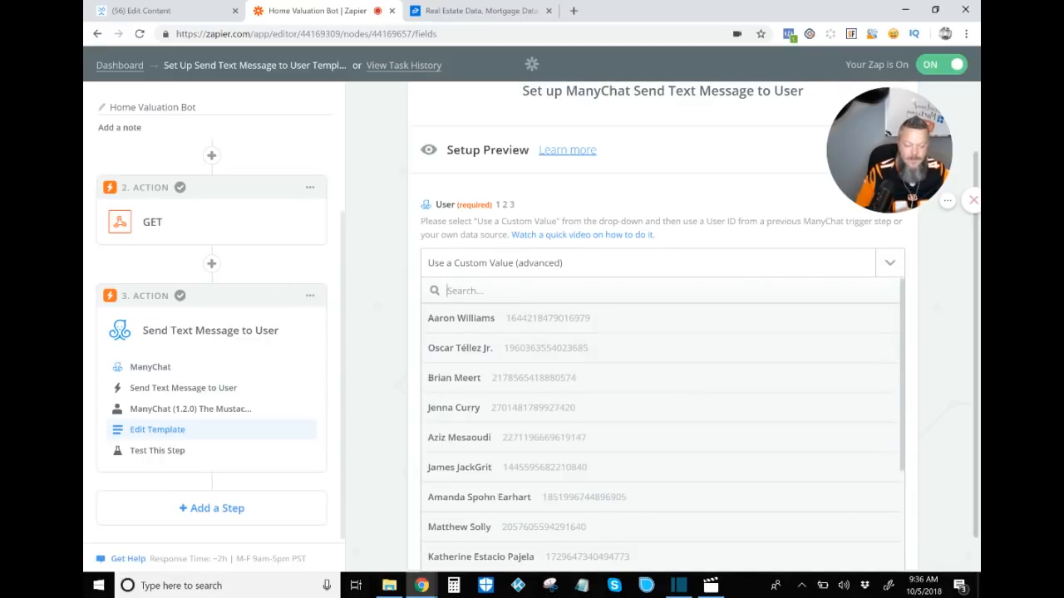
scroll(663, 393, "down", 1)
scroll(662, 415, "down", 3)
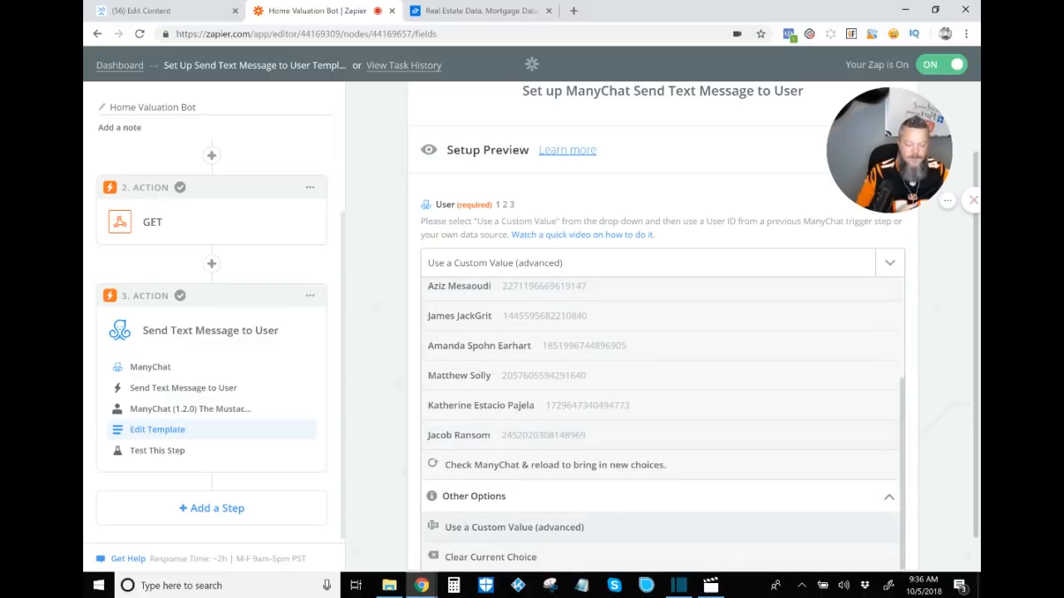
left_click(514, 527)
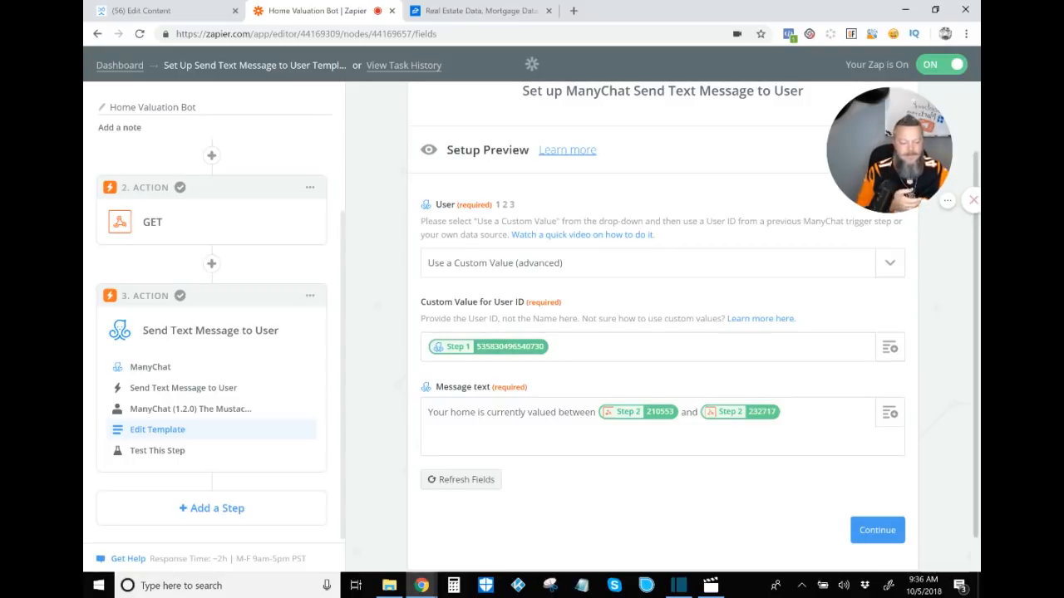
Step: Open the field picker for the Custom Value for User ID and browse the New Tagged User fields
left_click(889, 347)
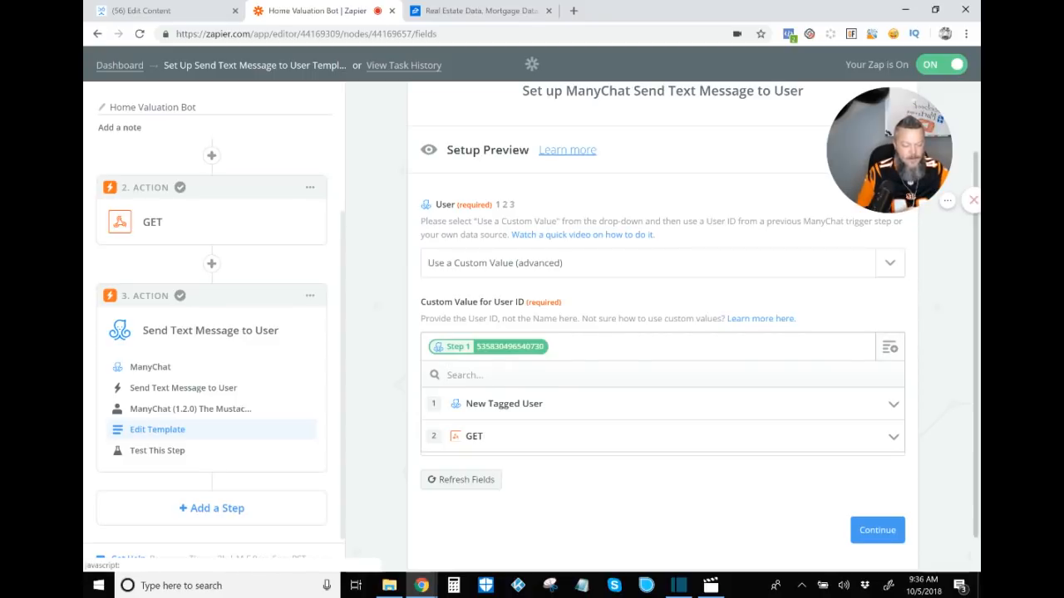
left_click(893, 405)
scroll(665, 482, "down", 2)
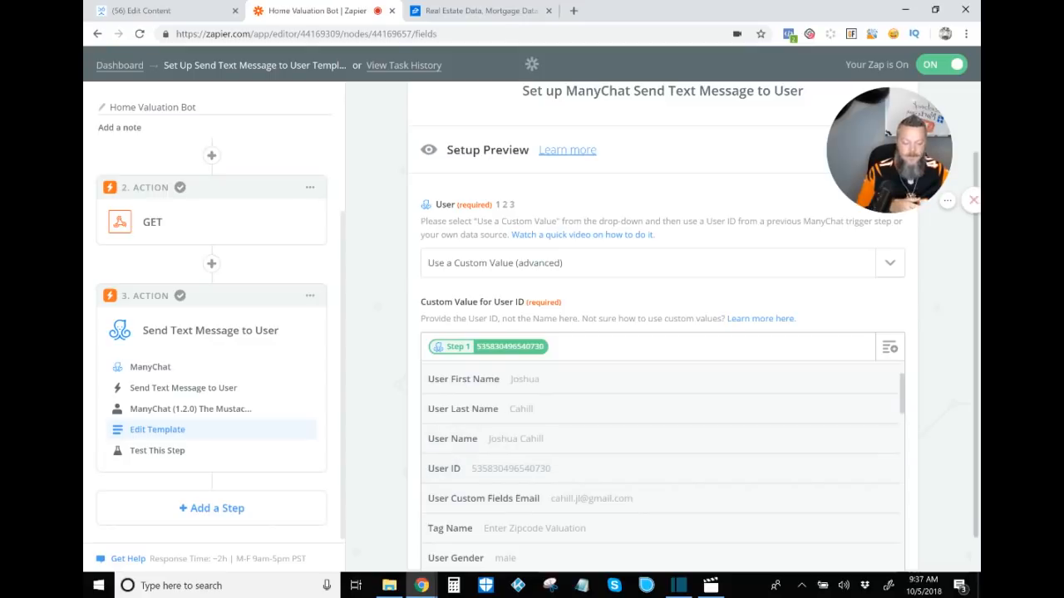
left_click(889, 347)
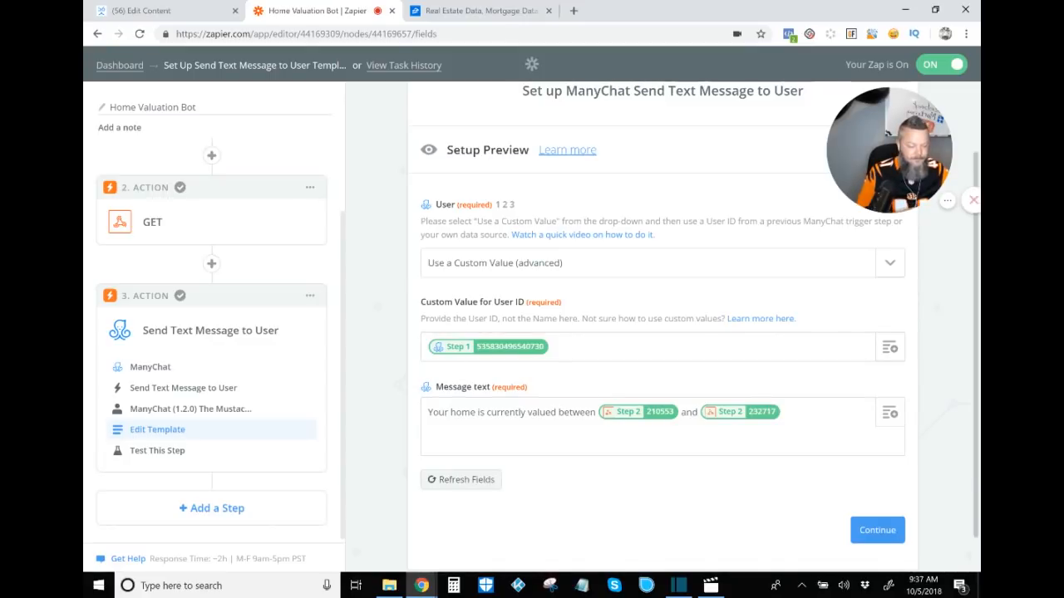
Step: Open the Message text field picker and browse the GET step's Zillow response fields, including the Zestimate valuation range values
scroll(663, 333, "down", 1)
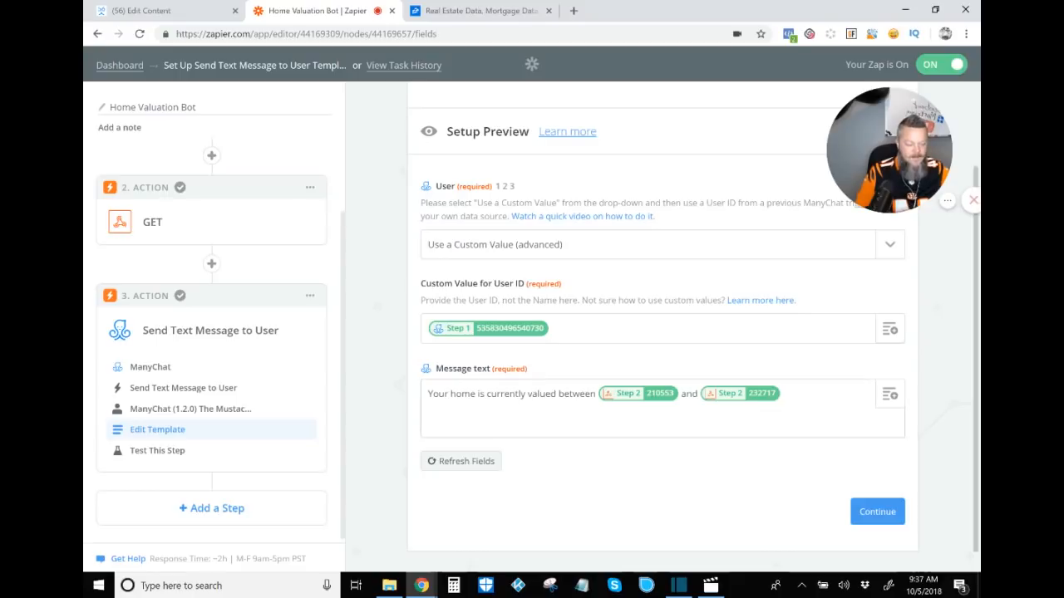
left_click(890, 394)
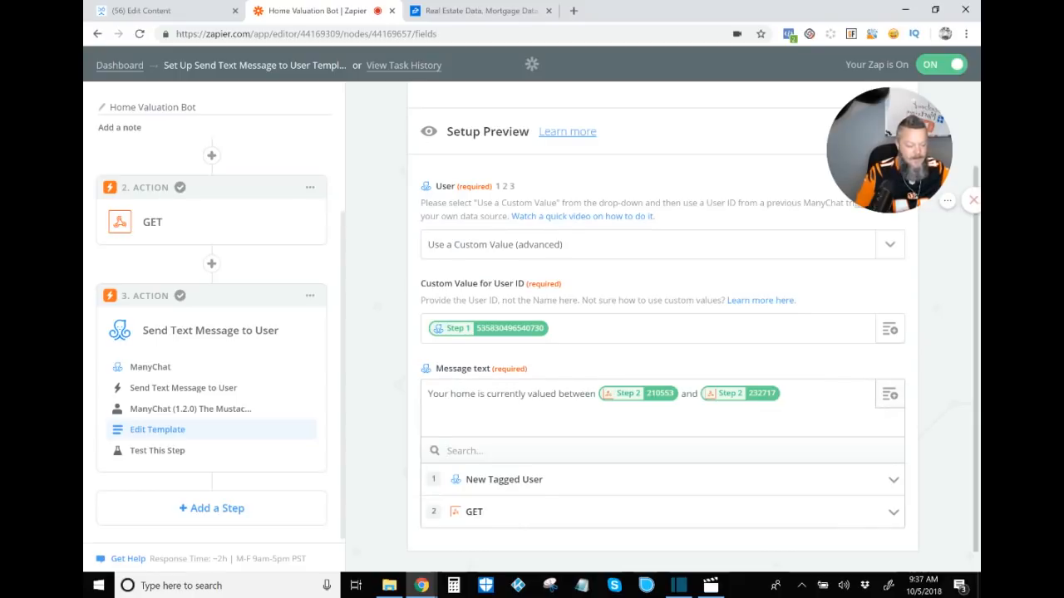
scroll(662, 336, "down", 1)
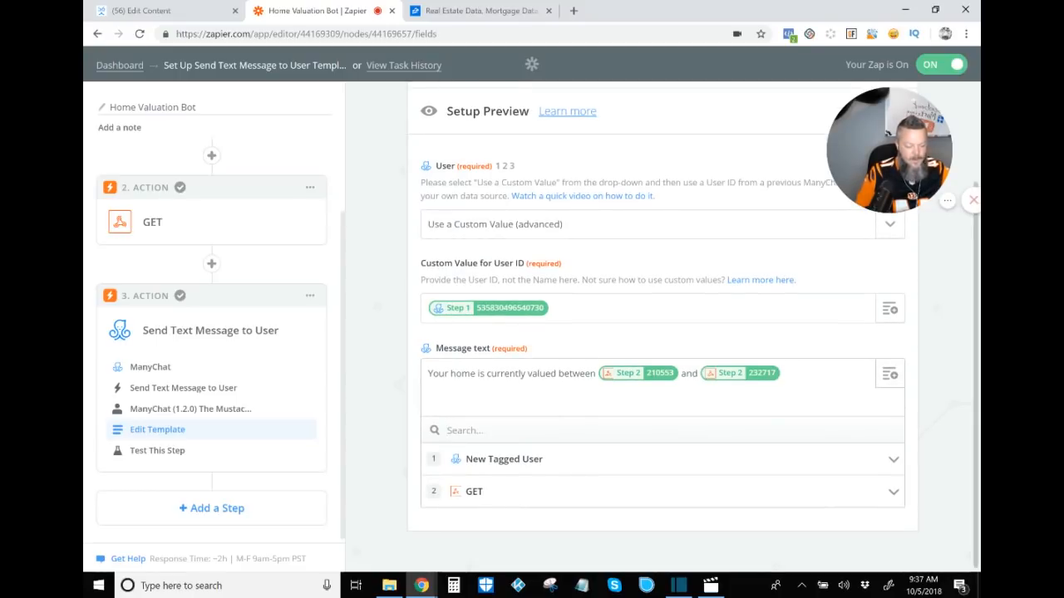
left_click(893, 492)
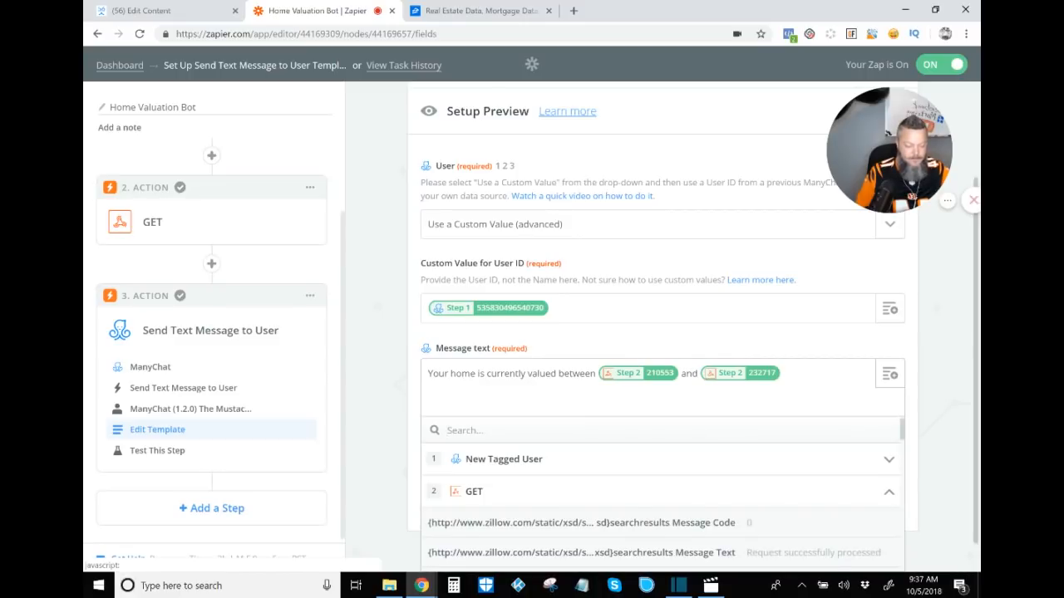
scroll(893, 492, "down", 3)
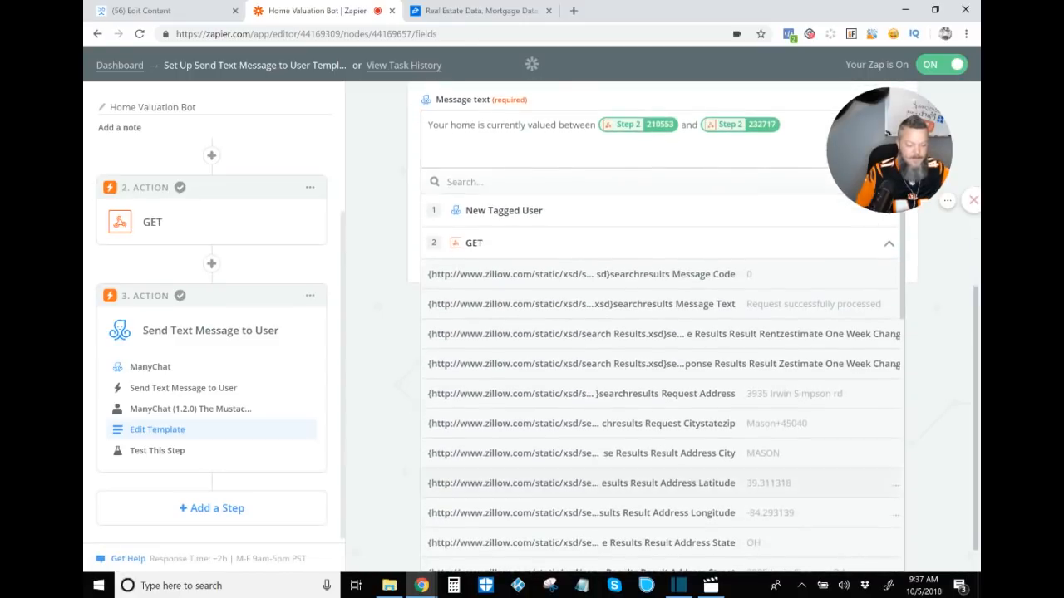
scroll(662, 371, "down", 4)
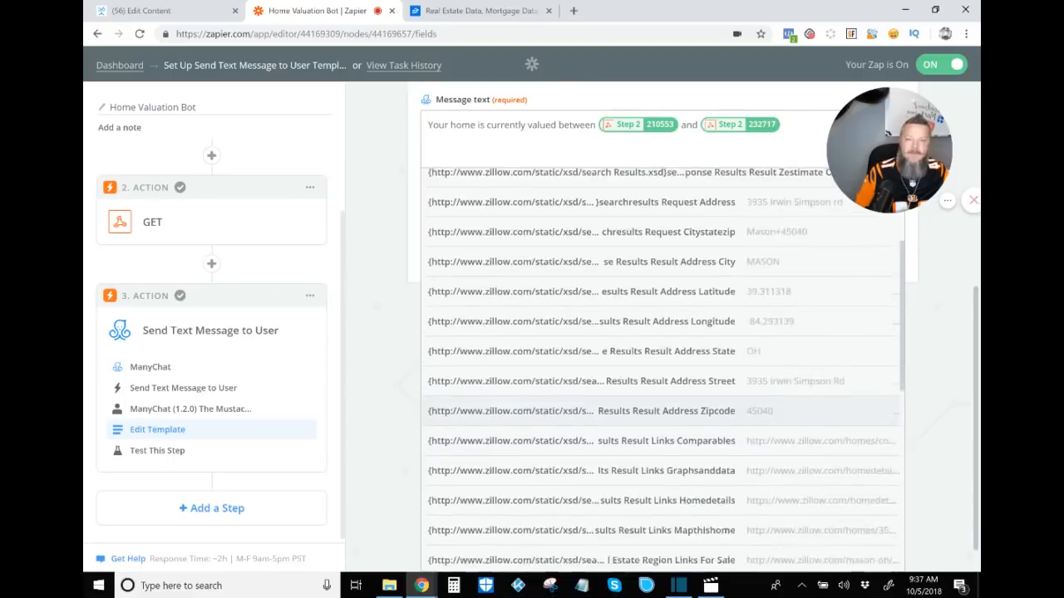
scroll(663, 371, "down", 5)
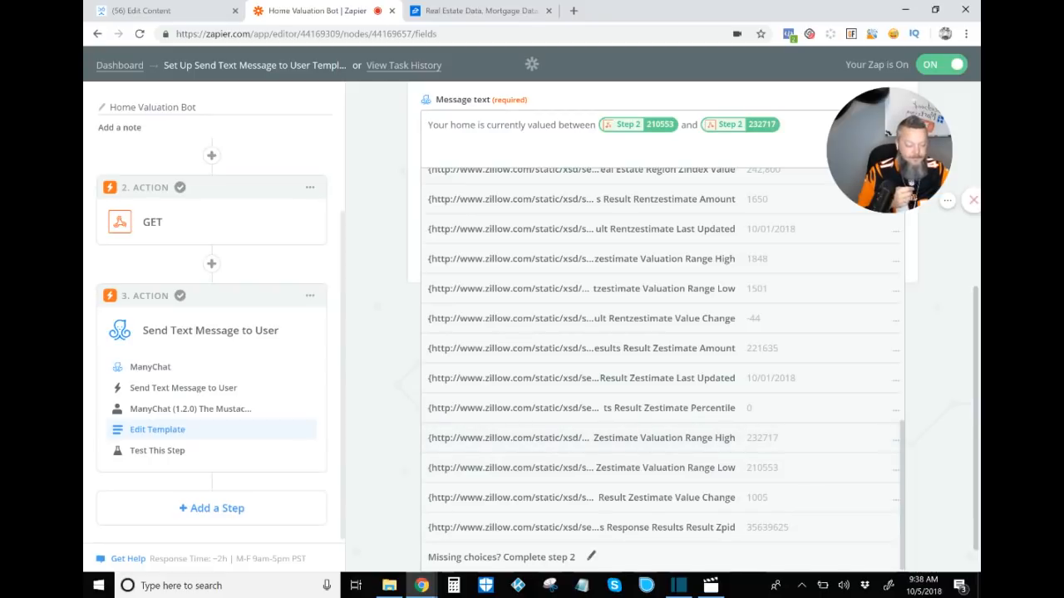
left_click(941, 432)
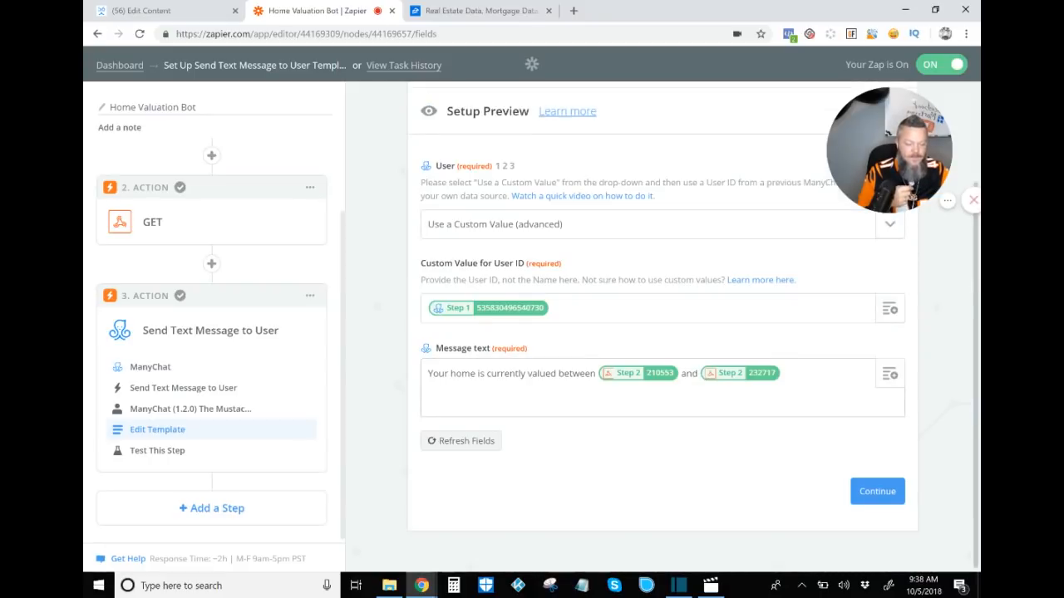